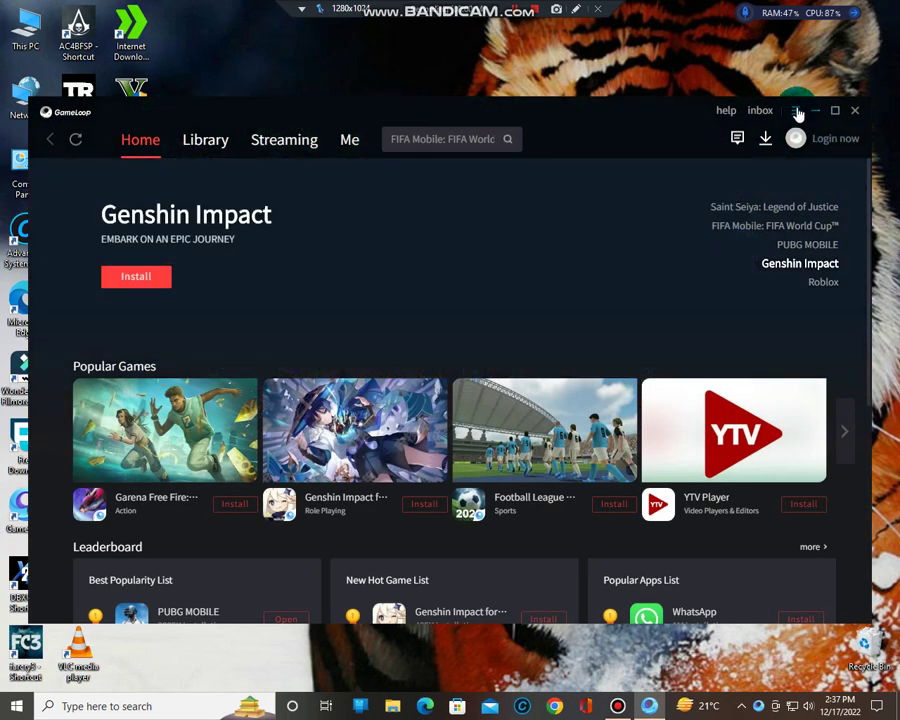
Open the emulator's engine settings and use DirectX+ rendering with anti-aliasing set to Off.
click(795, 111)
click(728, 179)
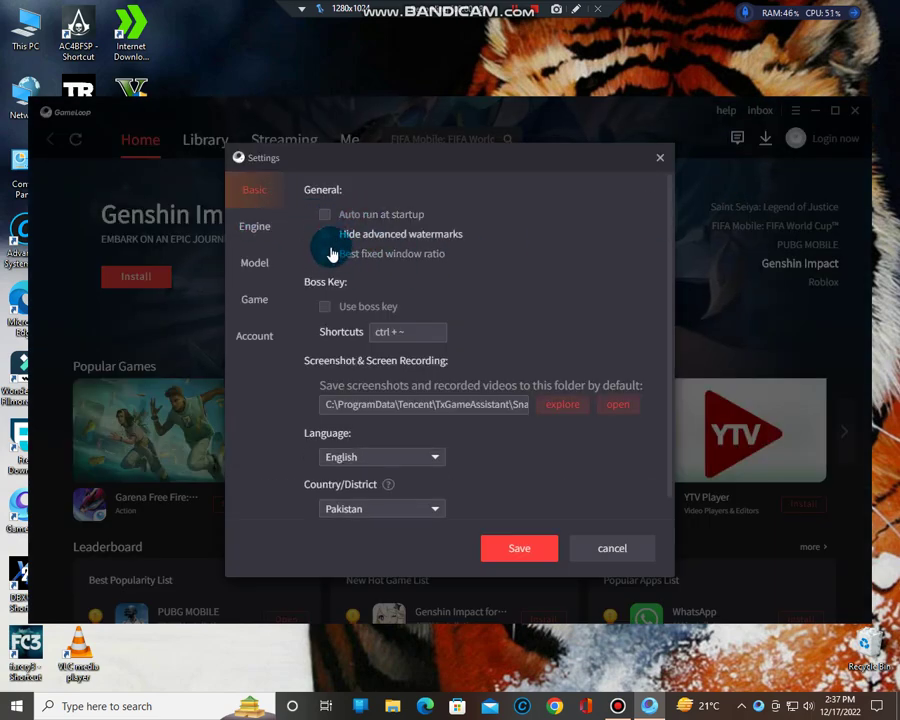
scroll(333, 250, down, 1)
click(257, 229)
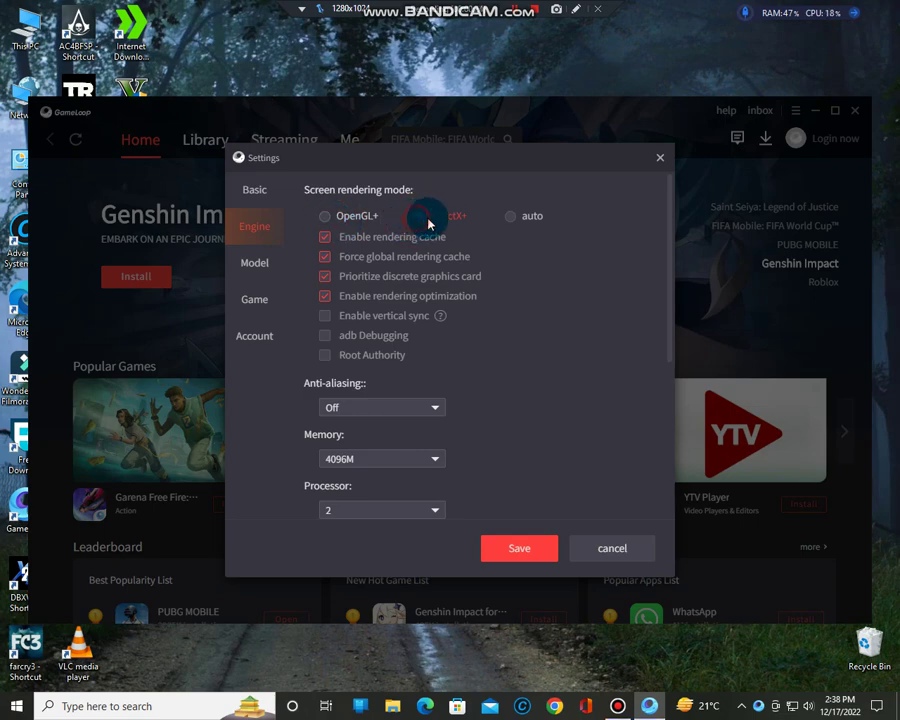
scroll(330, 285, down, 1)
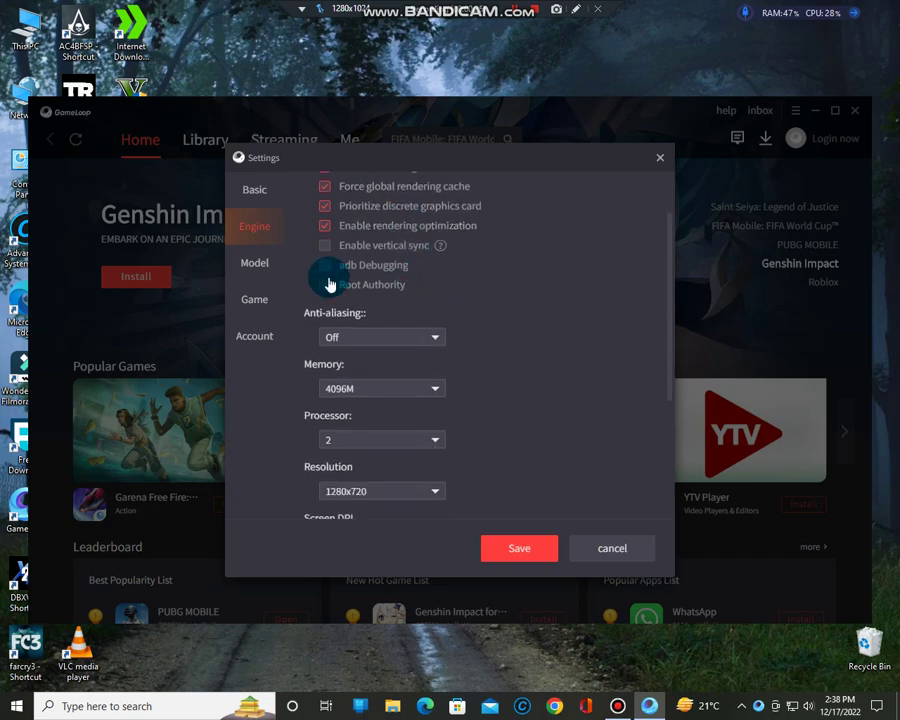
click(414, 337)
click(390, 403)
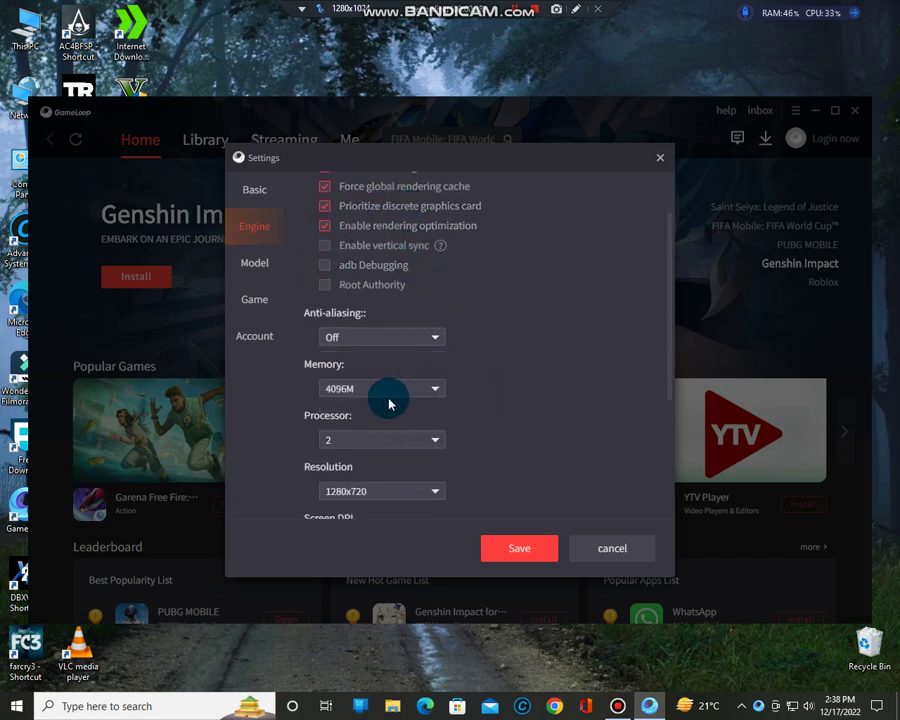
Check the computer's installed RAM in the This PC properties and keep the emulator's memory at 4096M.
click(392, 389)
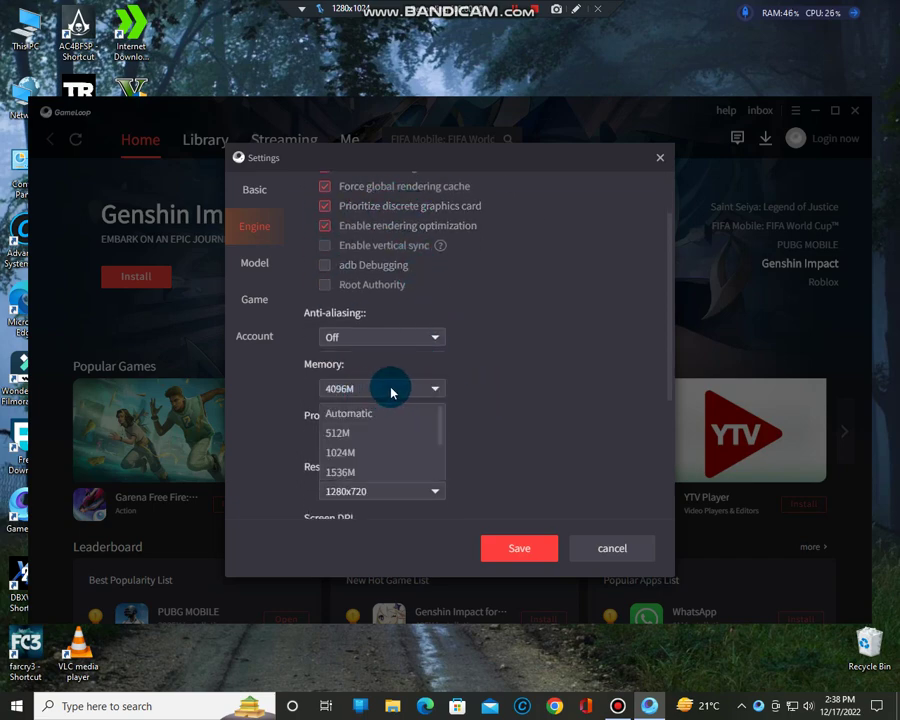
right_click(38, 30)
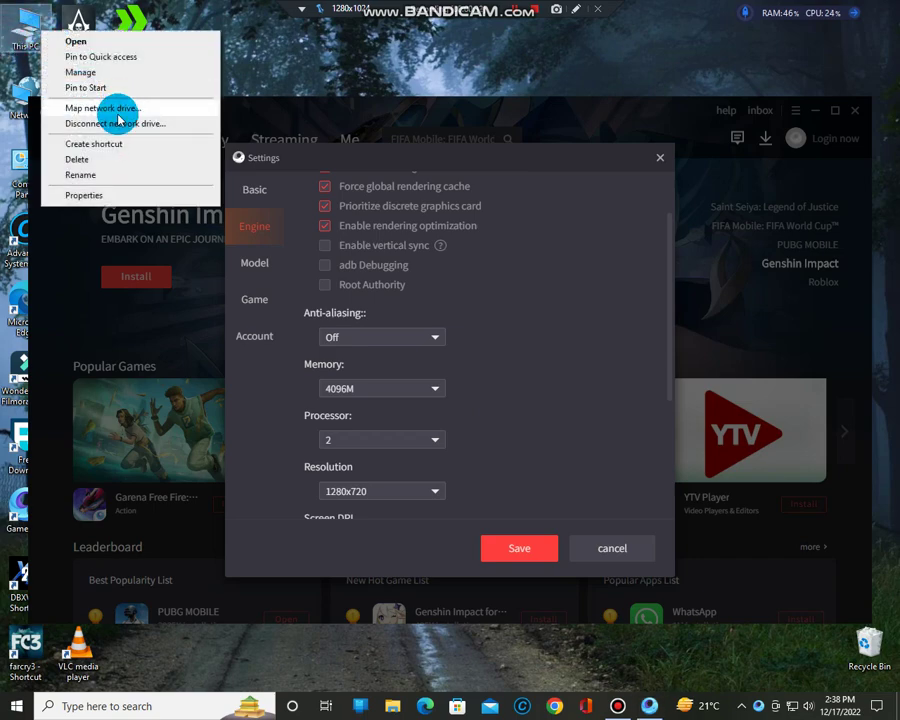
click(107, 200)
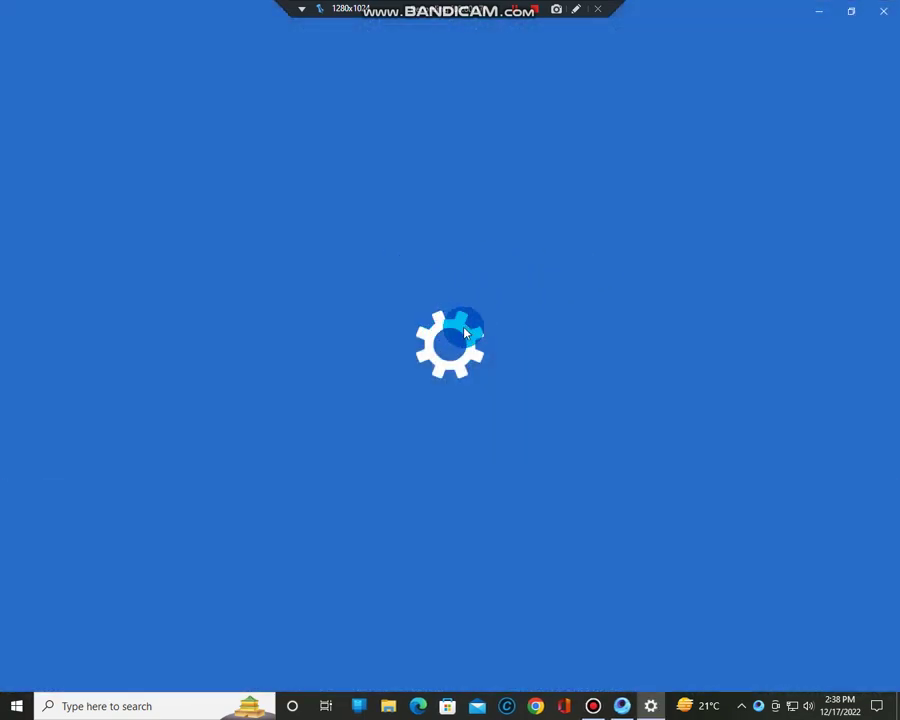
right_click(840, 700)
click(518, 489)
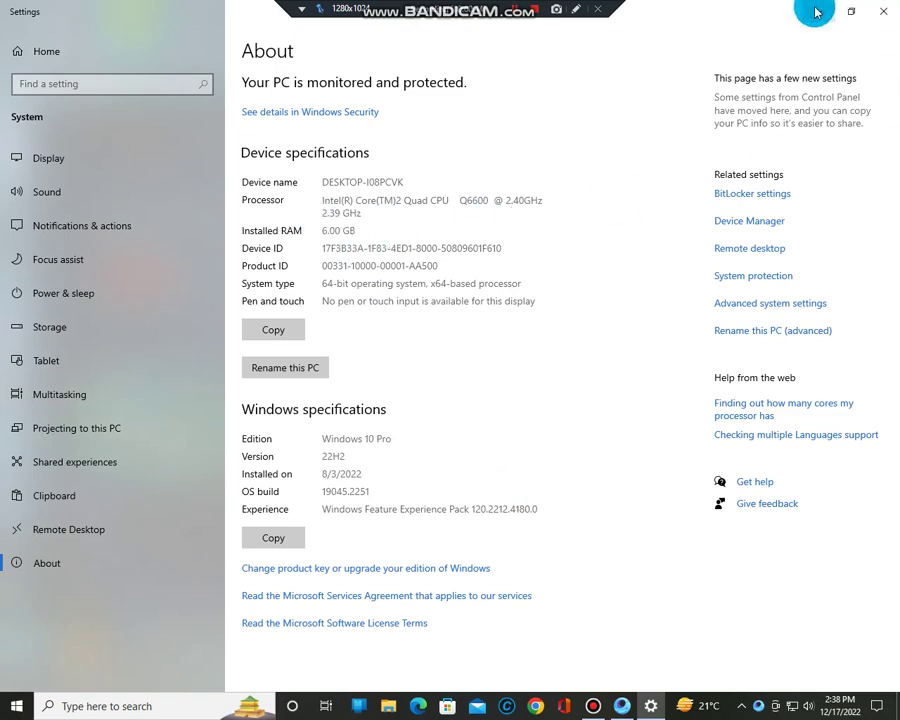
click(890, 14)
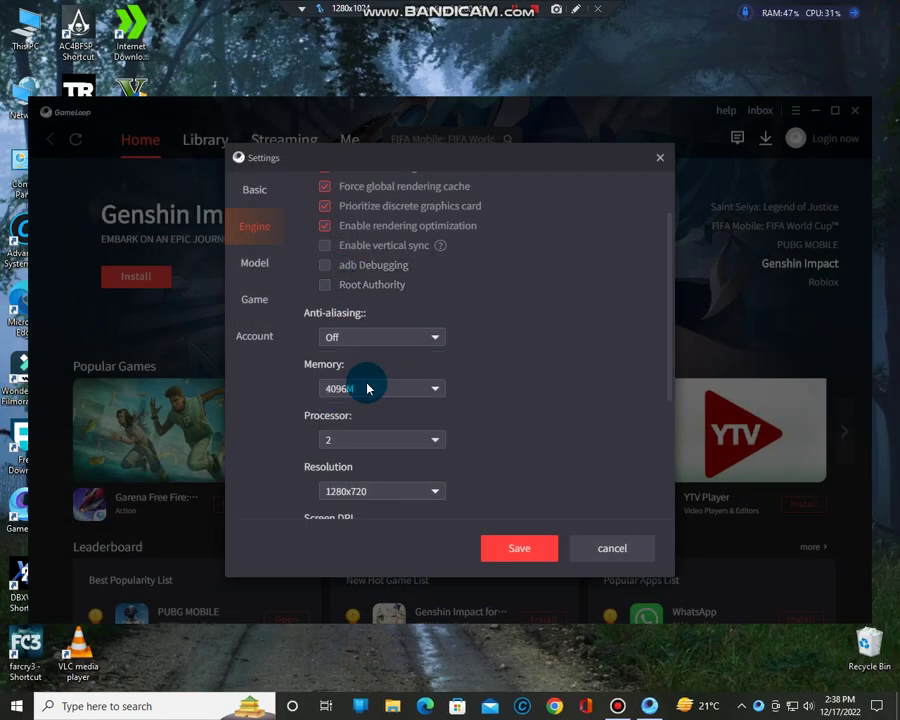
click(433, 392)
click(362, 442)
Review the emulator's processor options and check the CPU's core count in Task Manager.
click(340, 440)
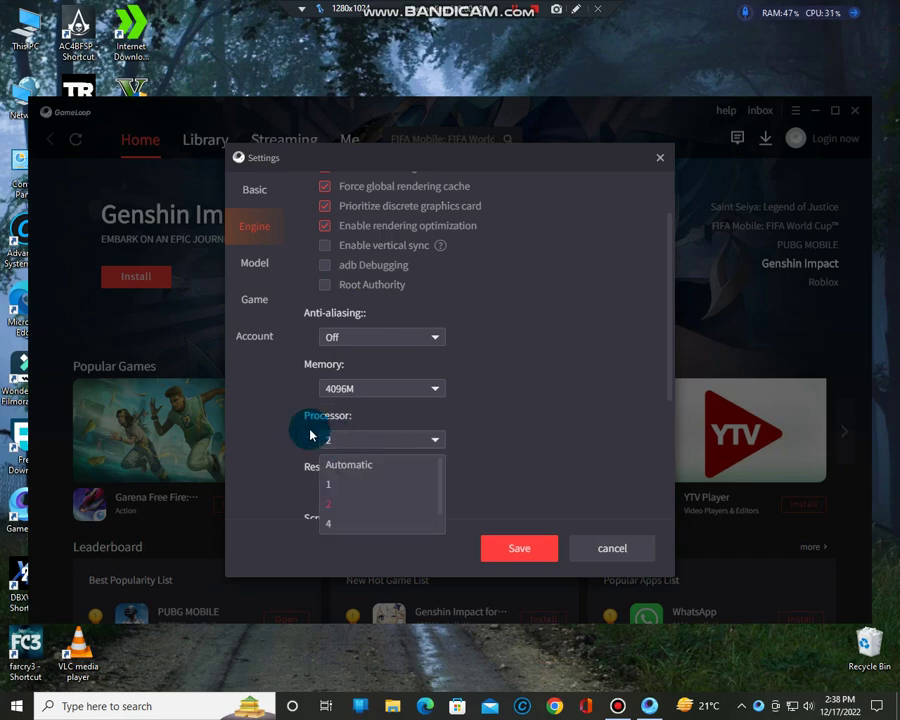
click(361, 444)
right_click(846, 713)
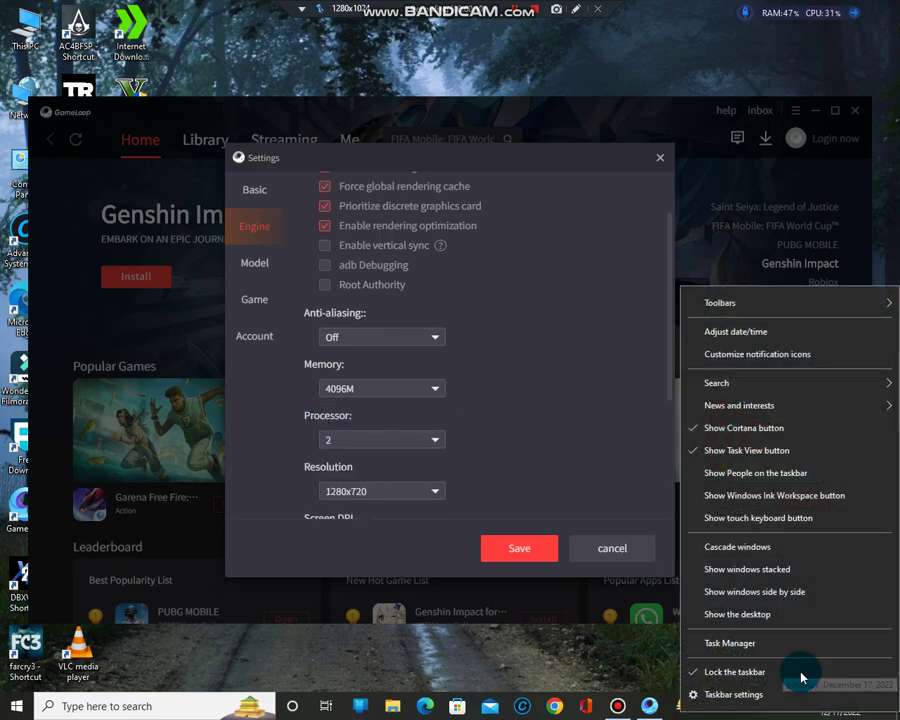
click(776, 647)
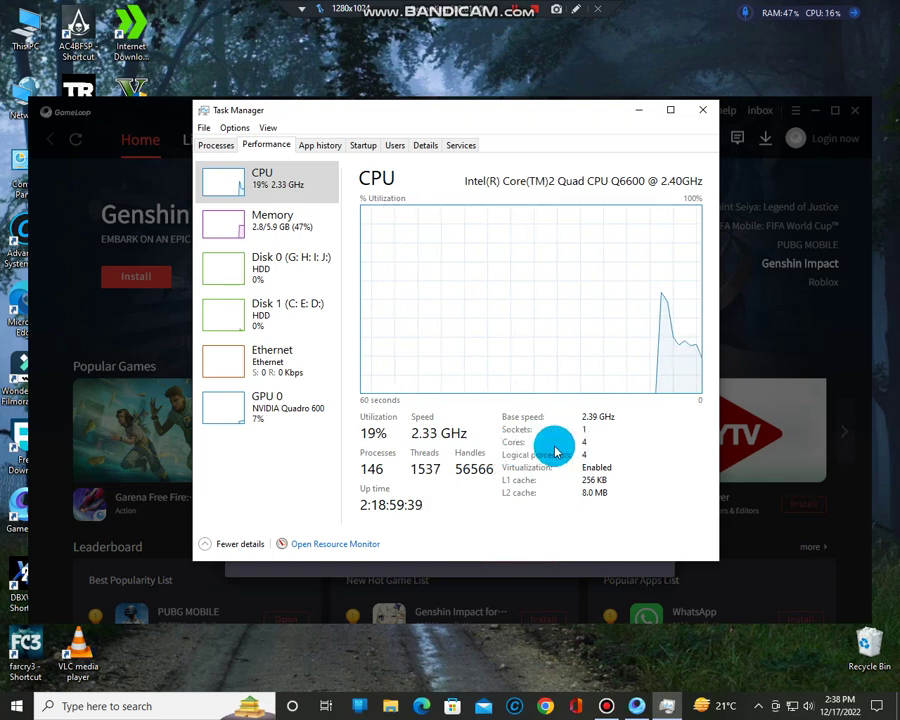
click(641, 111)
Set the emulator's processor count to 2.
click(430, 446)
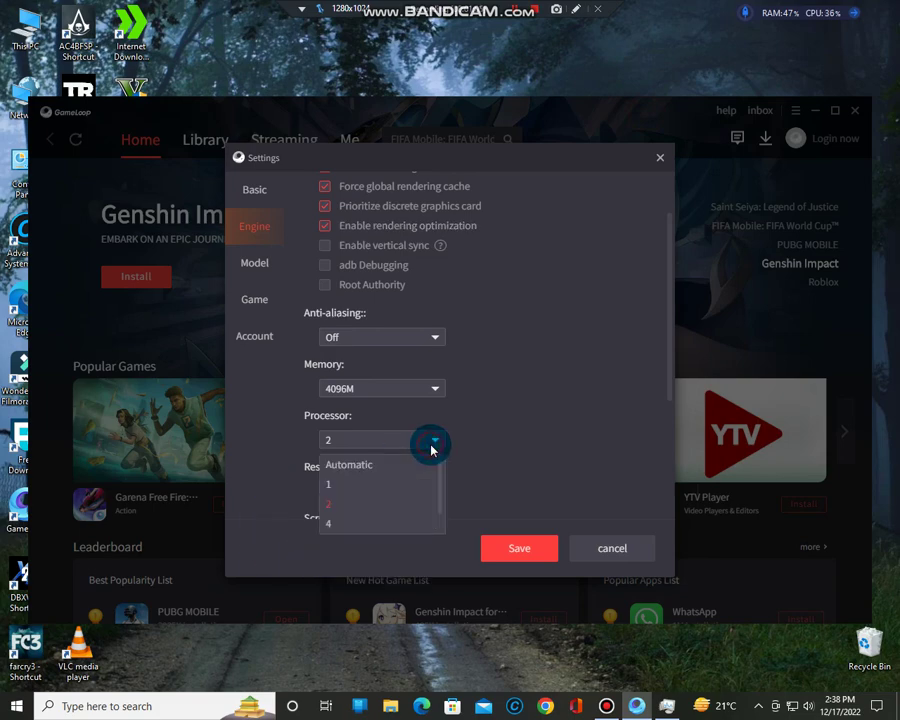
click(332, 442)
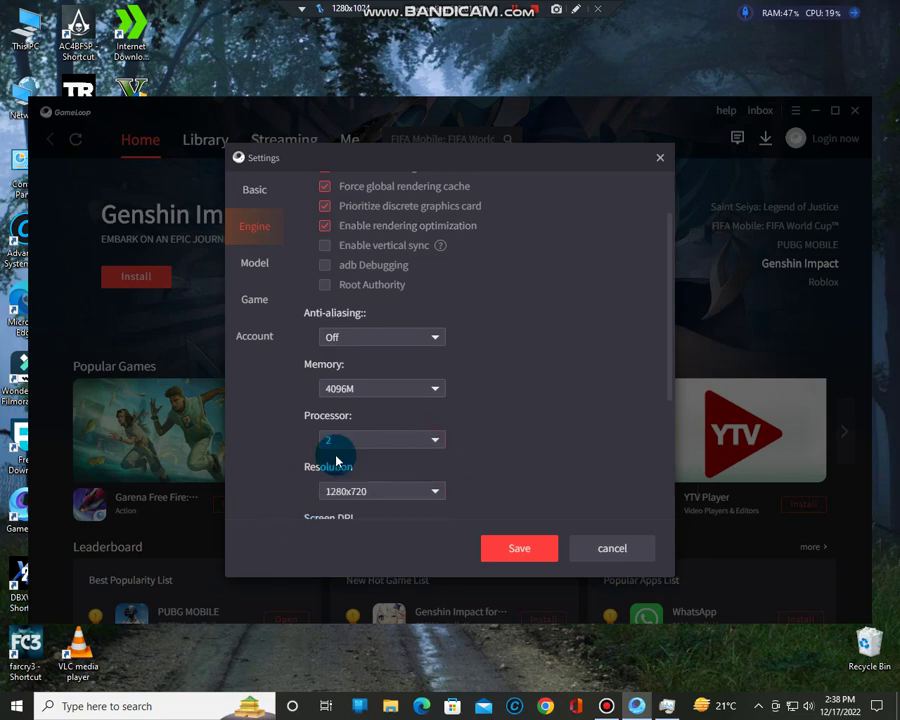
click(331, 436)
click(365, 511)
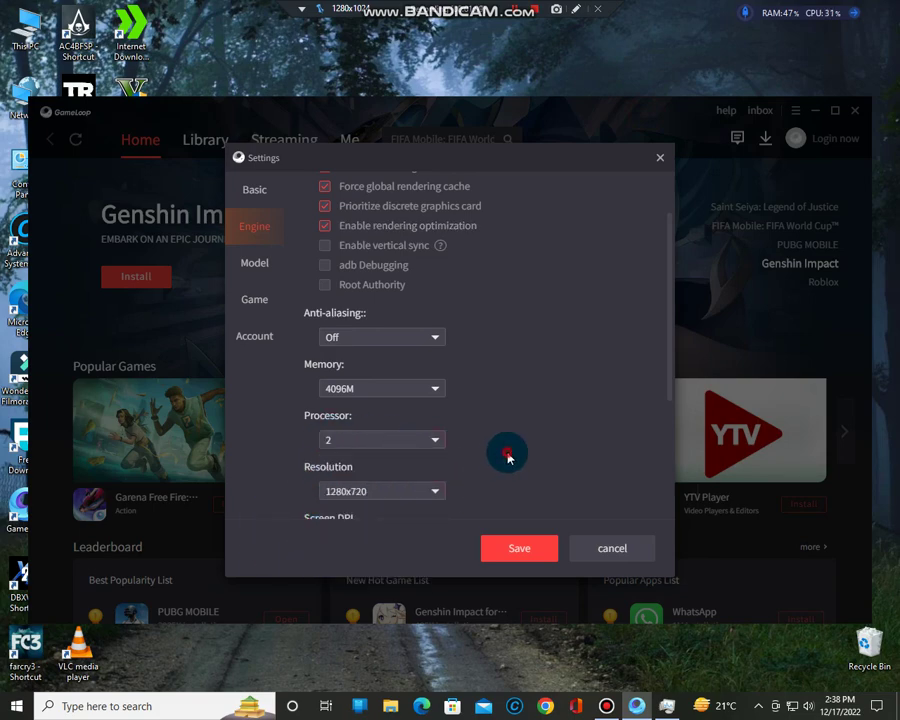
Set the emulator's resolution to 1280x720 and keep the screen DPI at 320.
scroll(382, 400, down, 1)
click(370, 421)
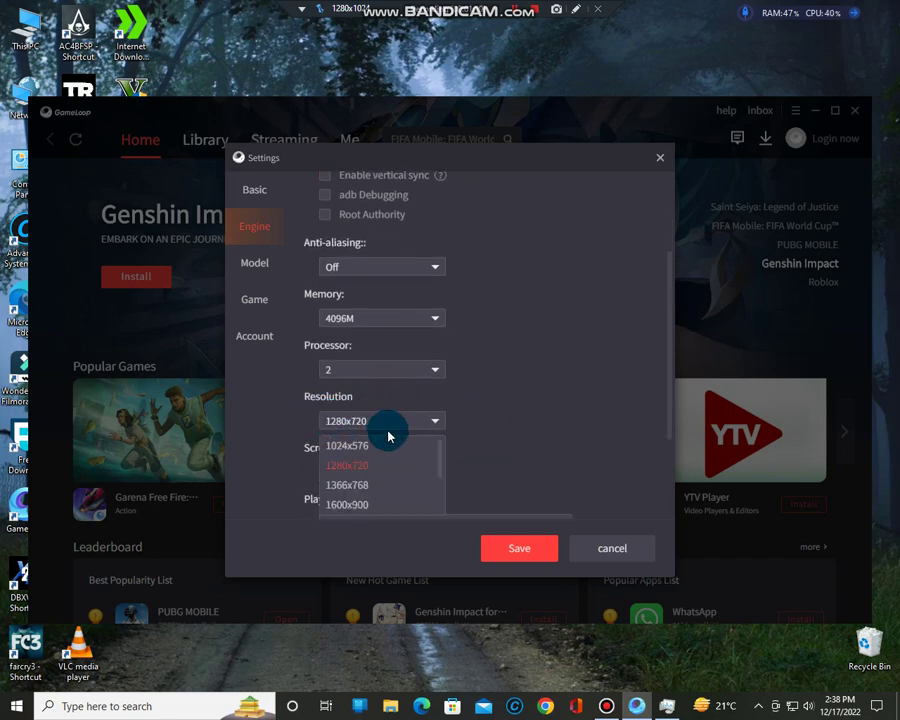
click(369, 466)
scroll(537, 410, down, 1)
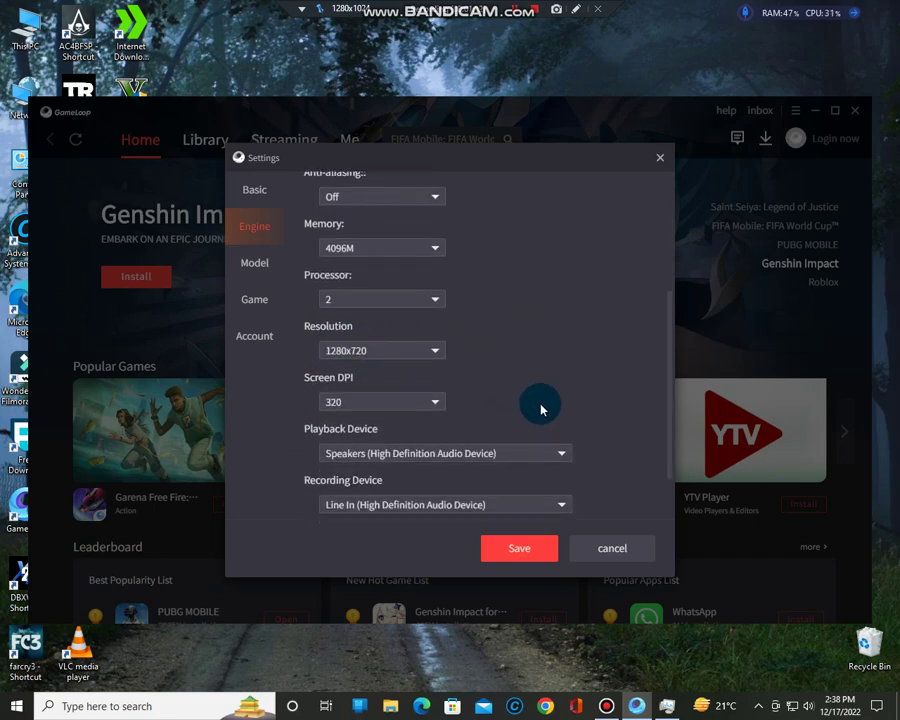
click(365, 400)
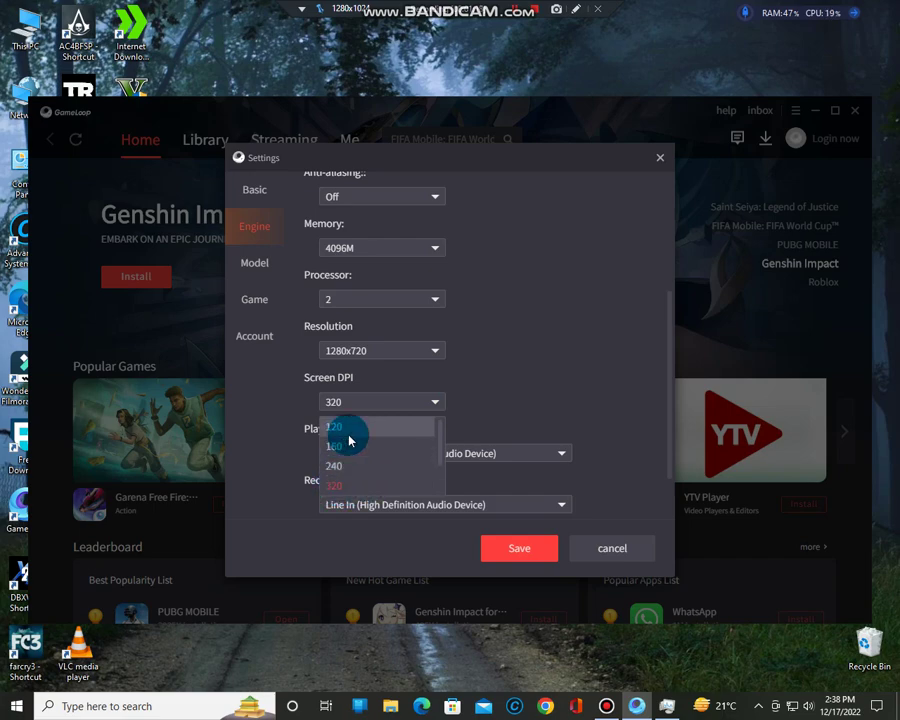
click(516, 388)
scroll(510, 405, down, 1)
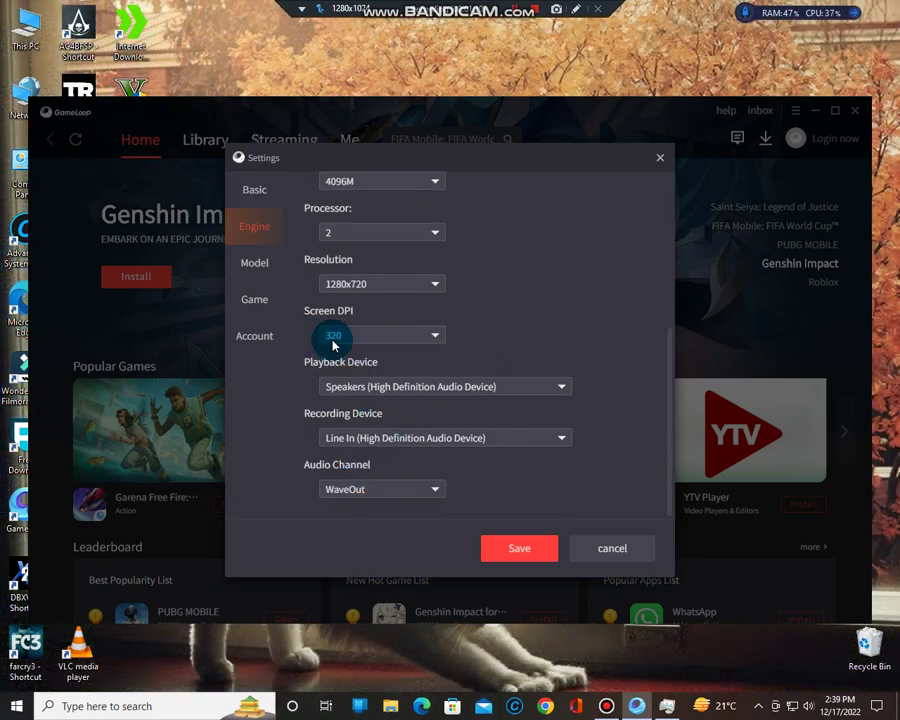
Review the phone model choices and keep the custom model set to Customize with the asus brand.
click(247, 266)
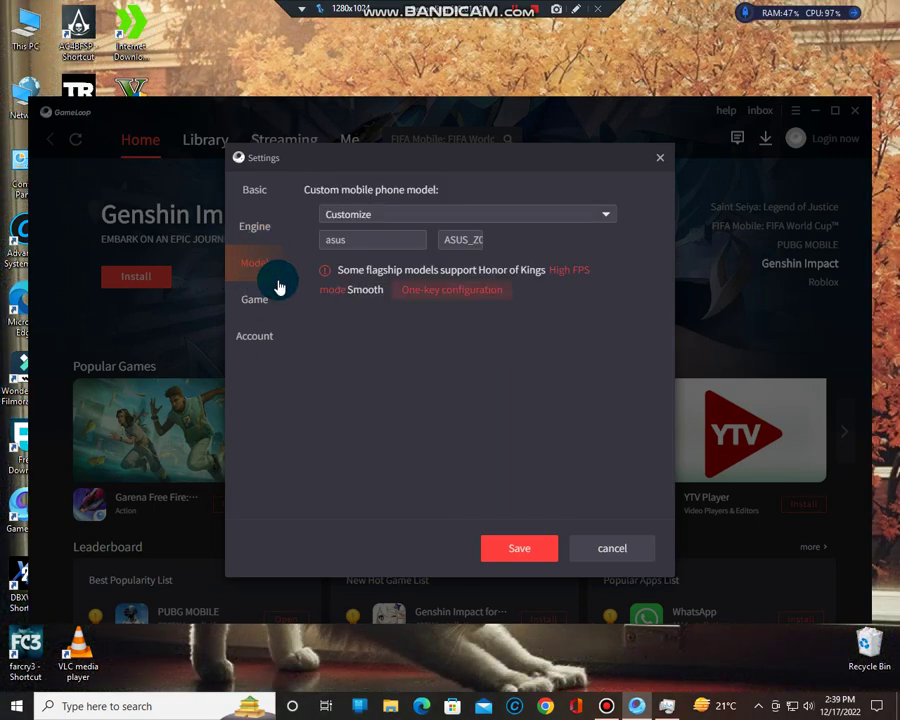
click(437, 217)
click(430, 326)
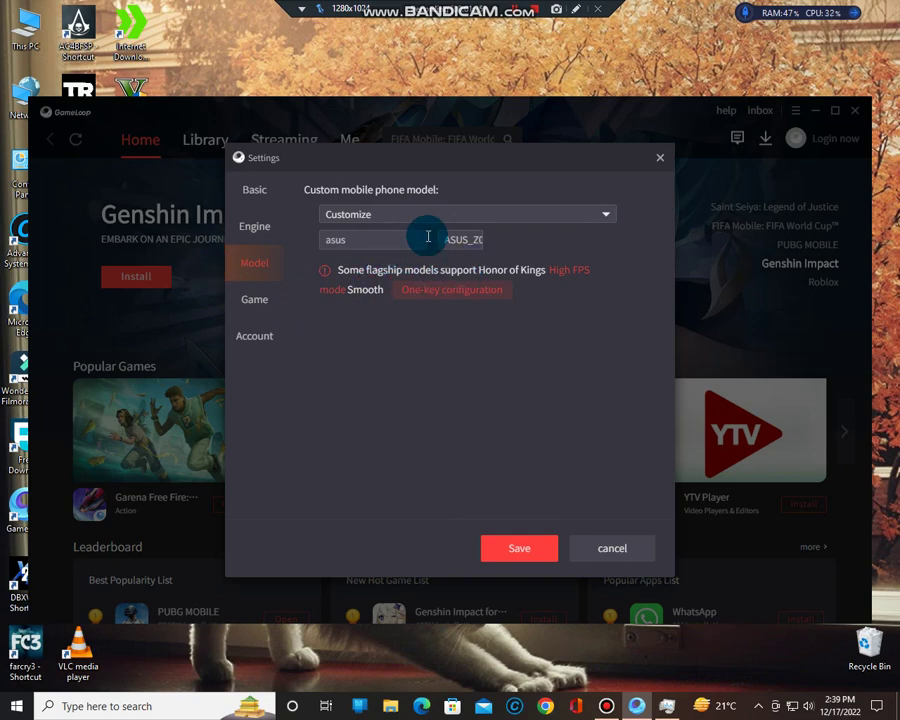
Configure PUBG MOBILE for SD 720P definition, Smooth graphics quality and 90 FPS, and save the settings.
click(258, 301)
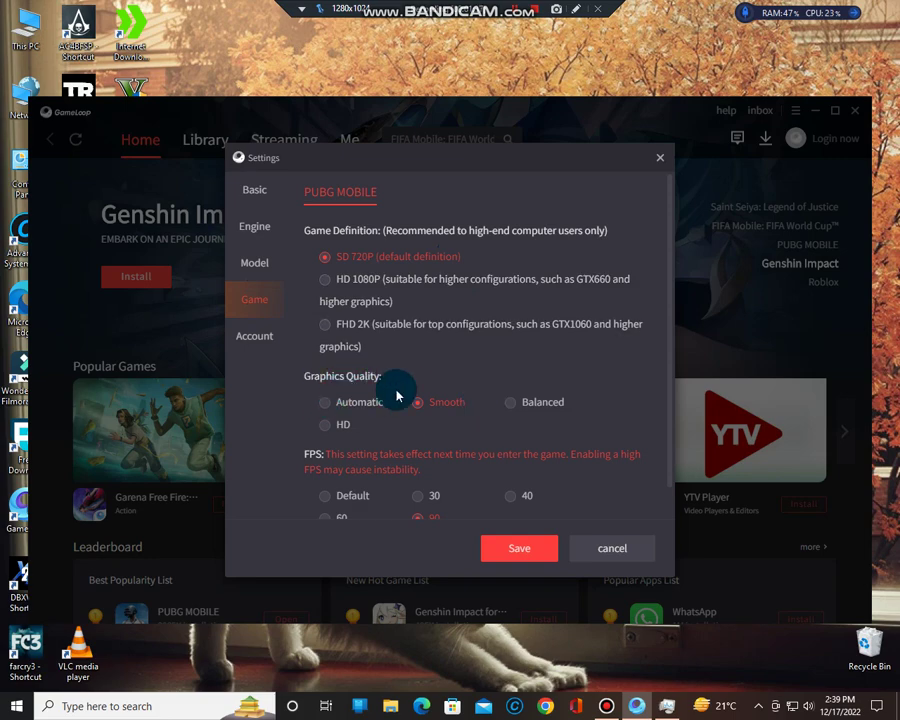
scroll(330, 459, down, 1)
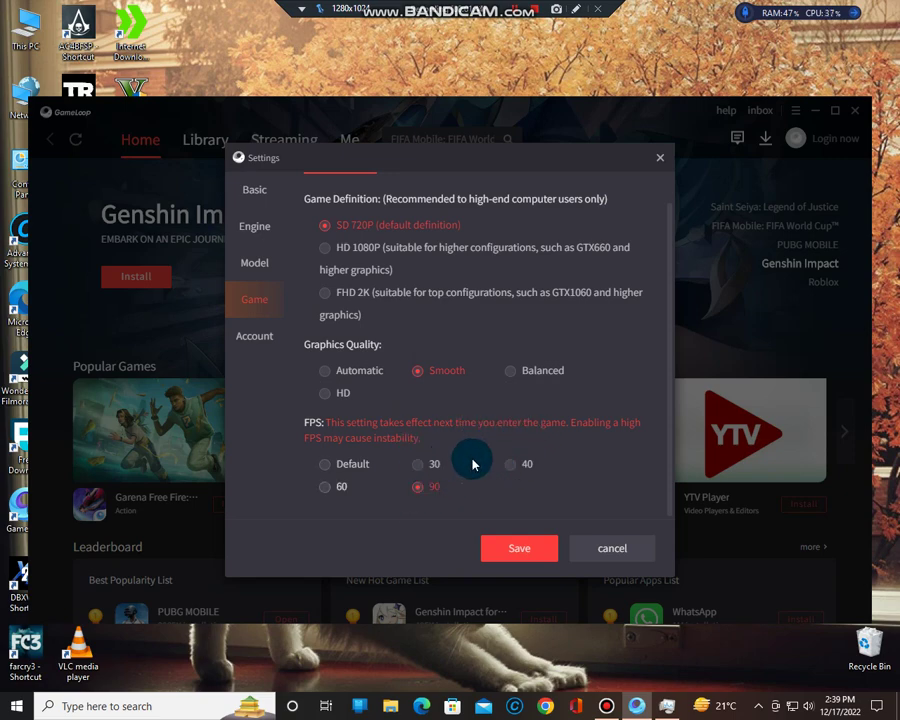
click(433, 467)
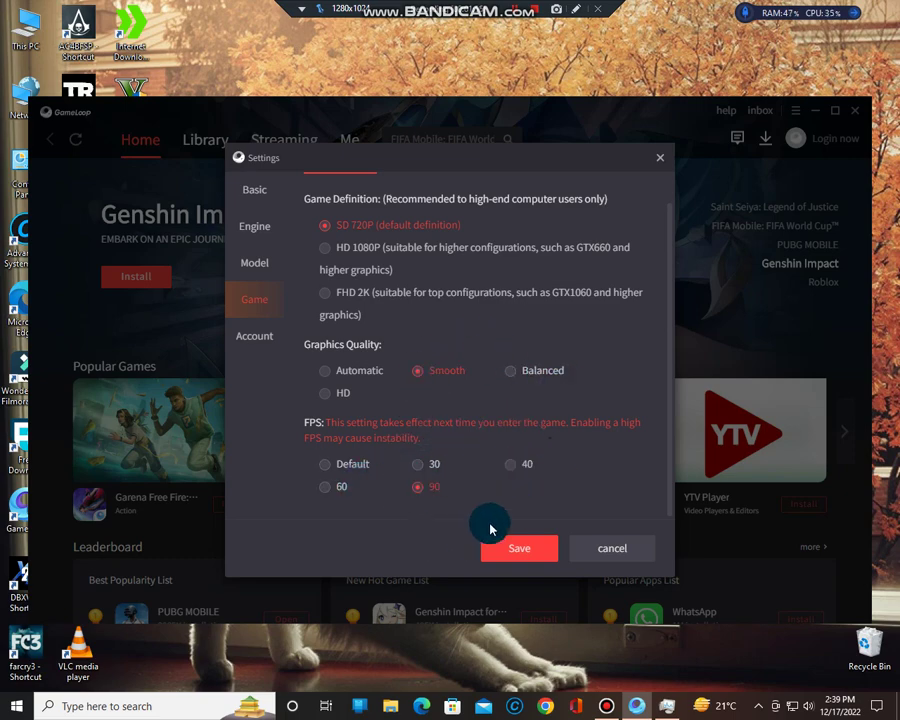
click(519, 546)
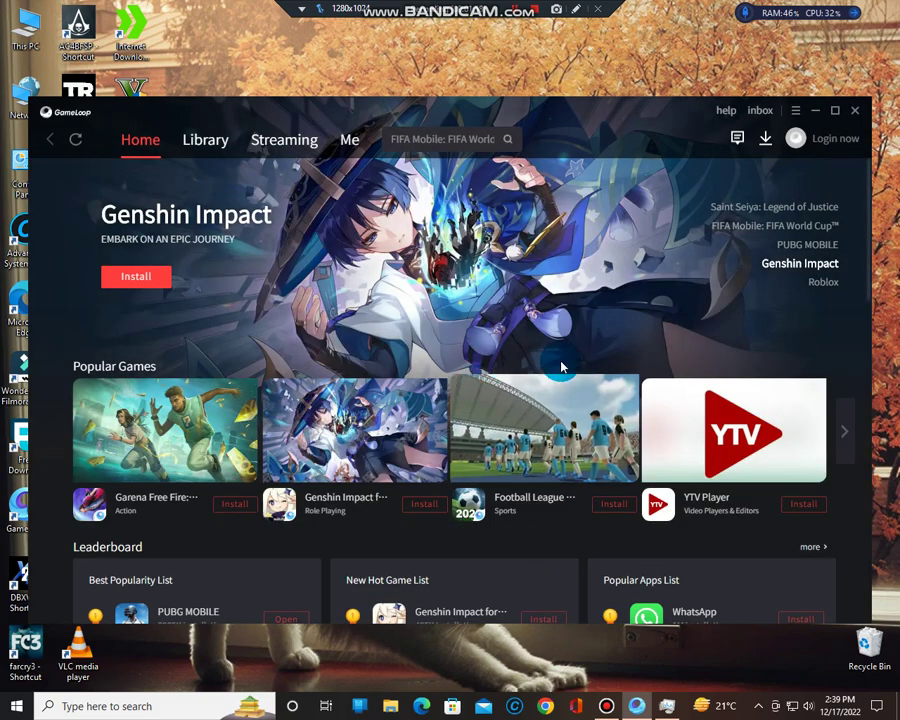
Launch PUBG MOBILE from the Best Popularity List and check the CPU load in Task Manager while it starts.
scroll(284, 406, down, 2)
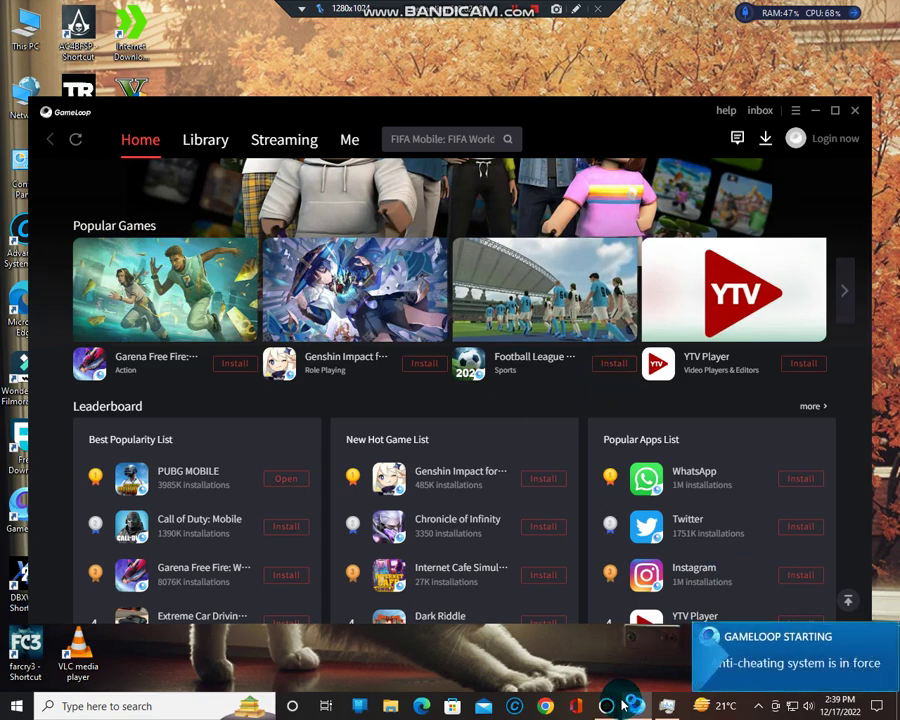
mouse_move(630, 706)
click(618, 640)
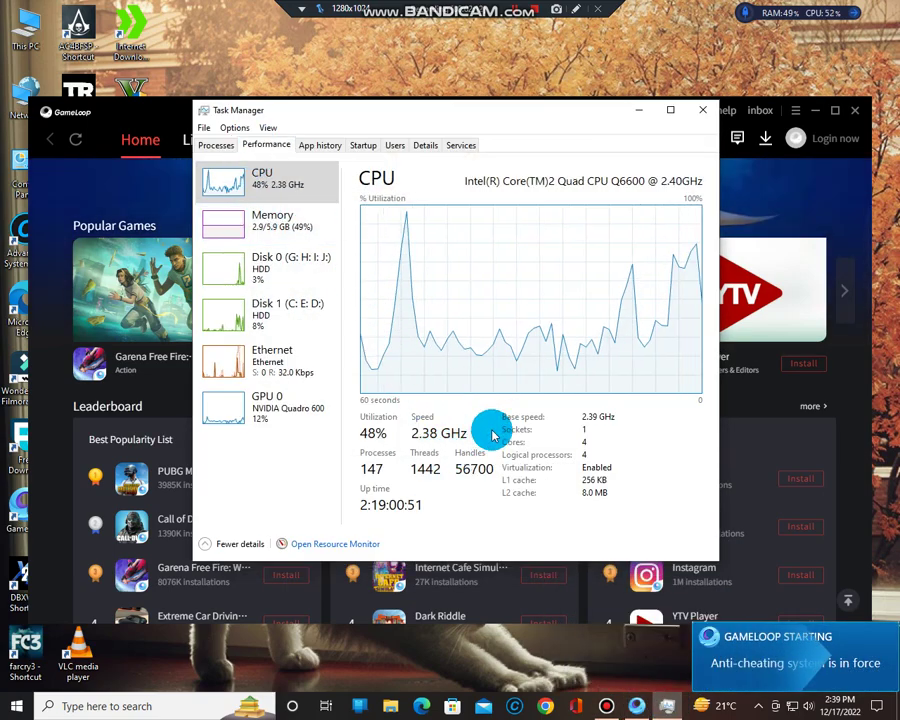
click(216, 145)
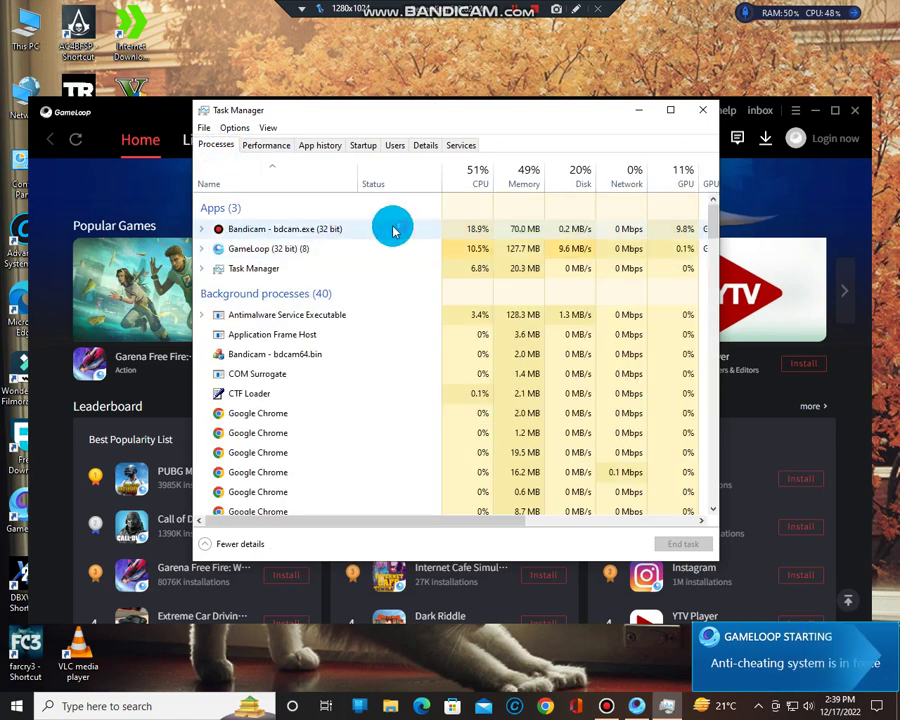
click(263, 145)
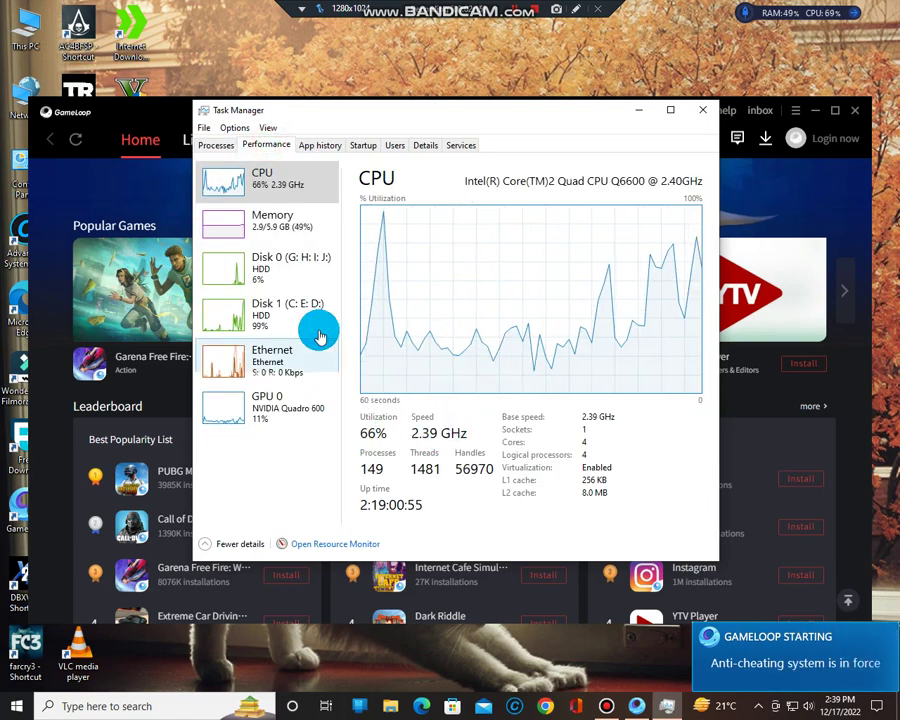
click(602, 178)
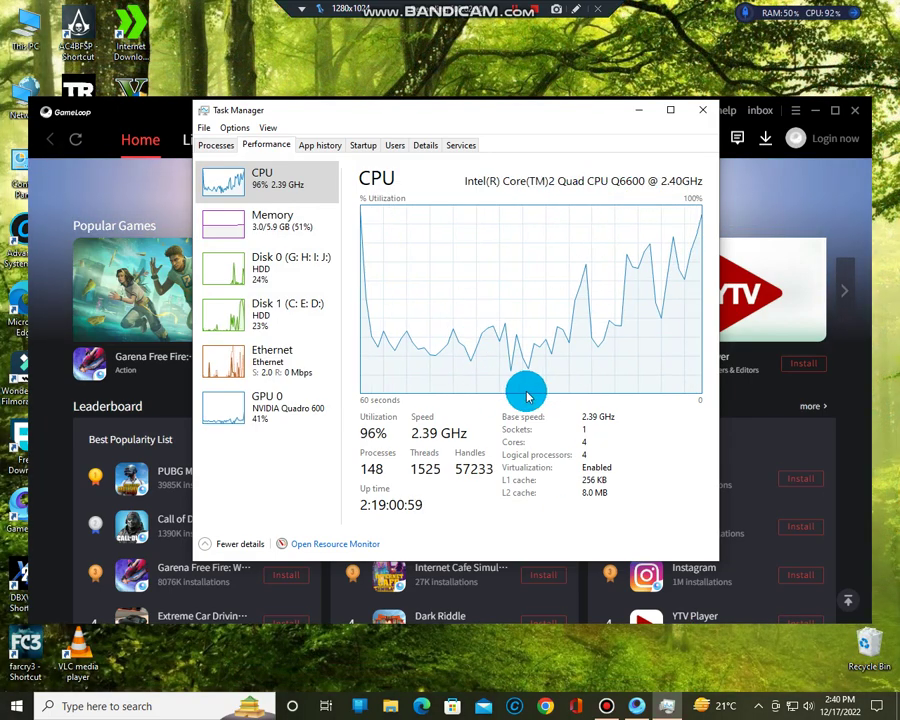
click(638, 118)
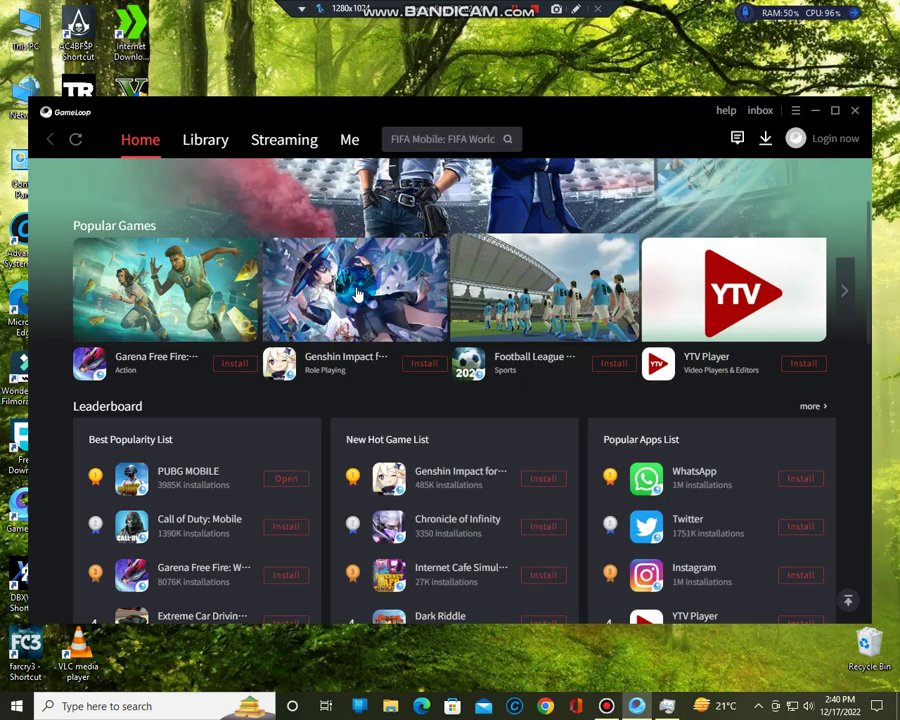
click(554, 272)
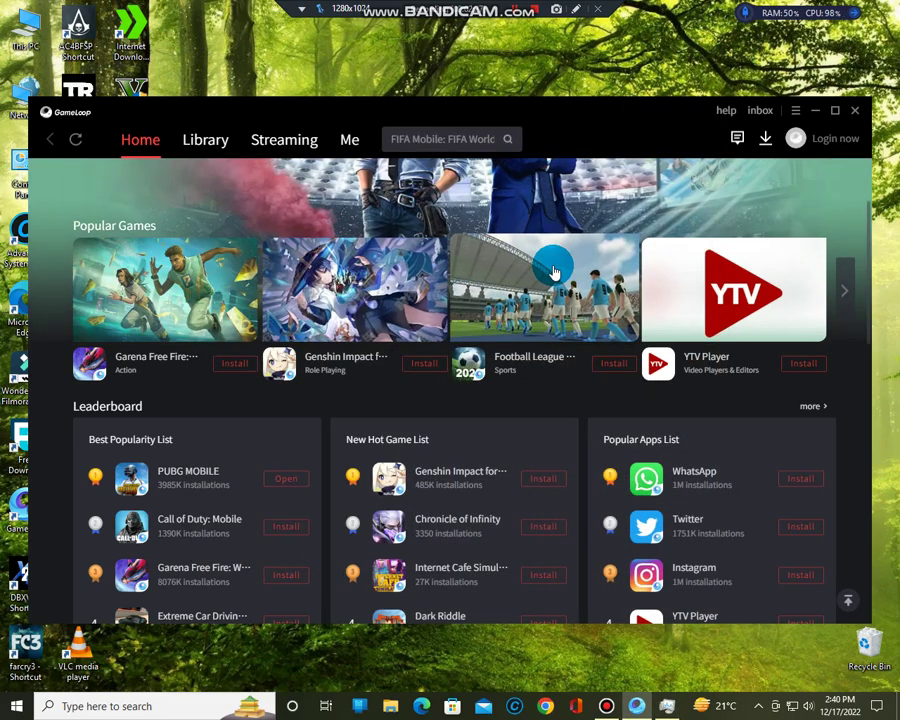
click(599, 242)
click(604, 274)
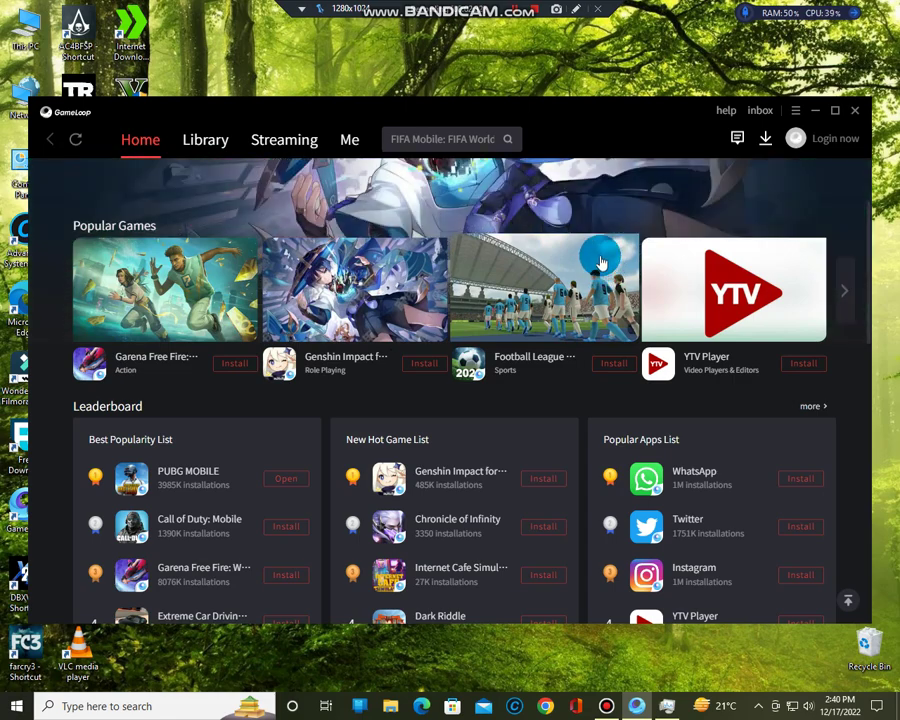
click(639, 346)
click(603, 442)
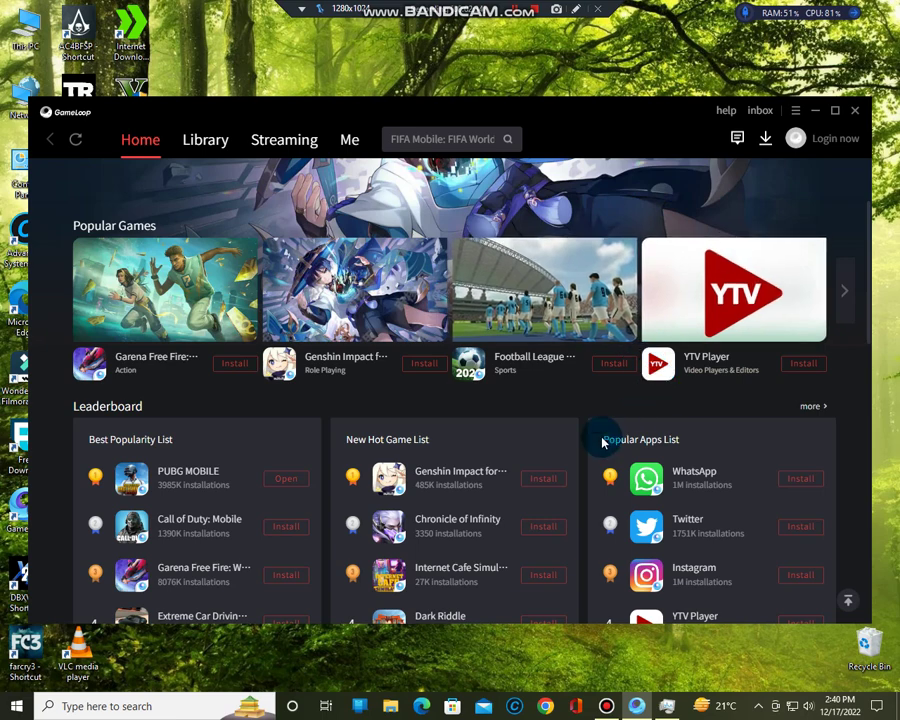
click(594, 412)
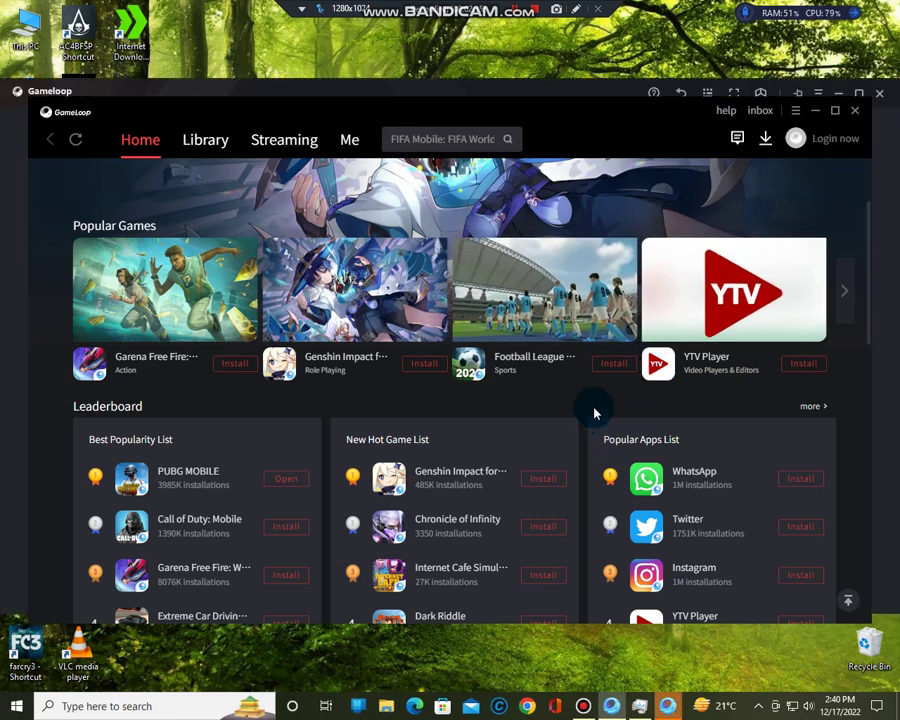
Minimize the GameLoop store window and bring up the list of running processes in Task Manager.
click(815, 112)
click(517, 317)
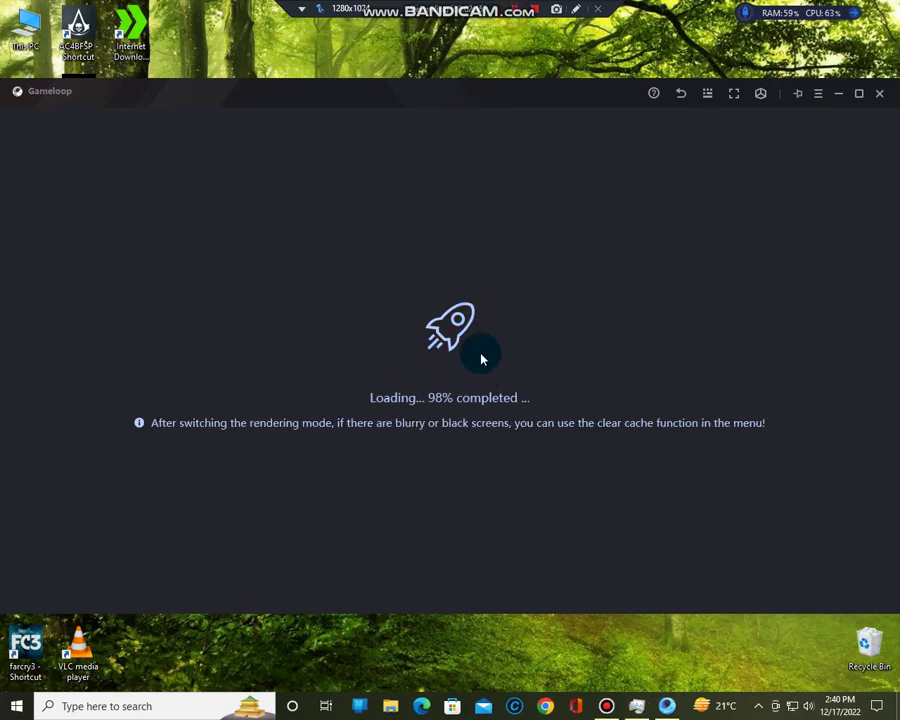
click(639, 706)
click(214, 145)
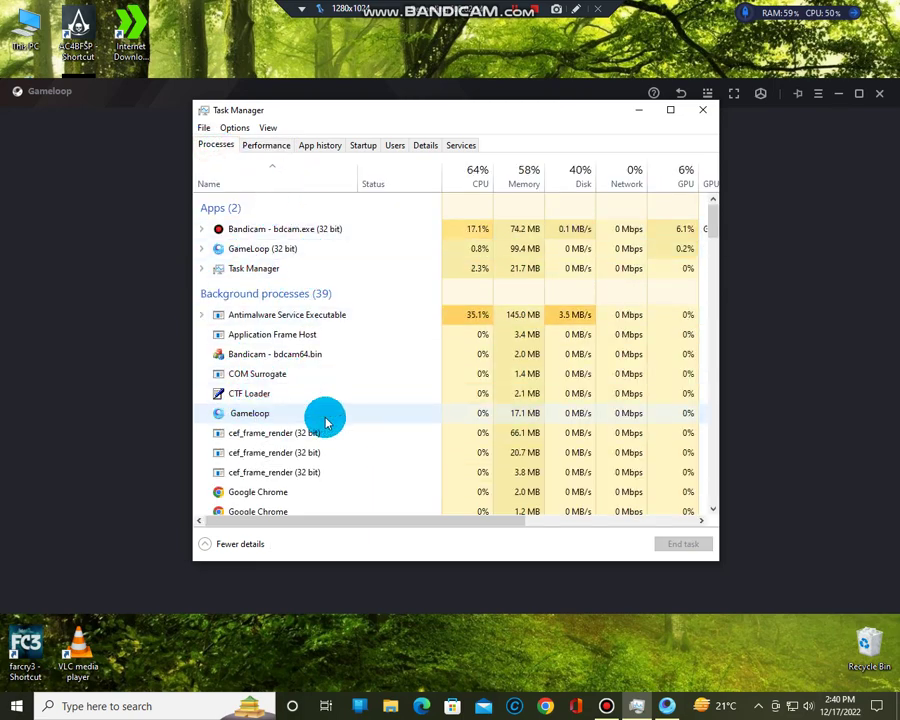
click(603, 418)
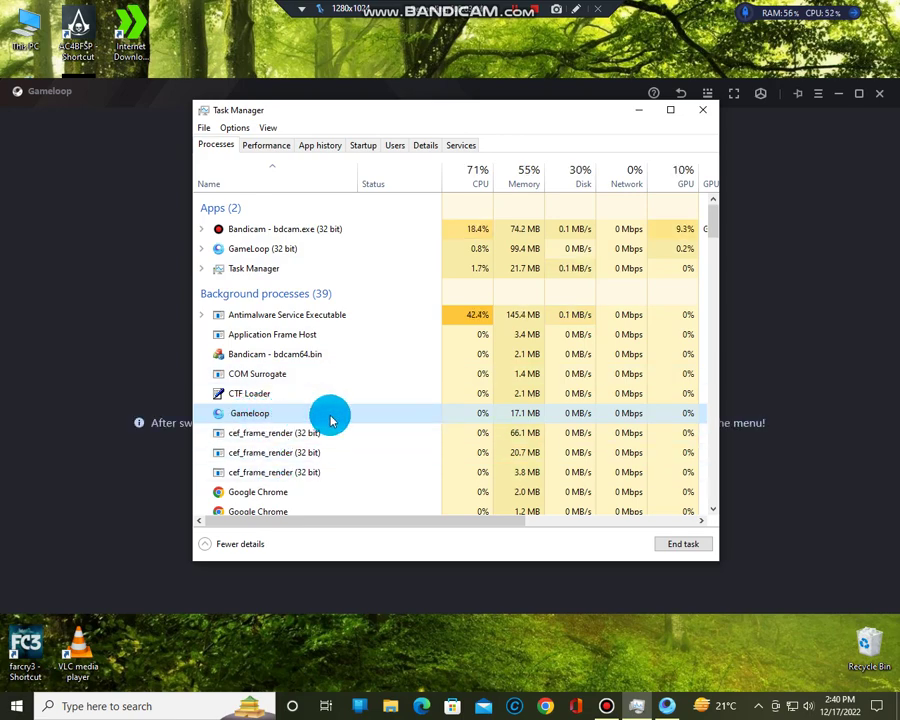
End the Google Chrome background processes in Task Manager to free up memory and CPU.
scroll(307, 466, down, 3)
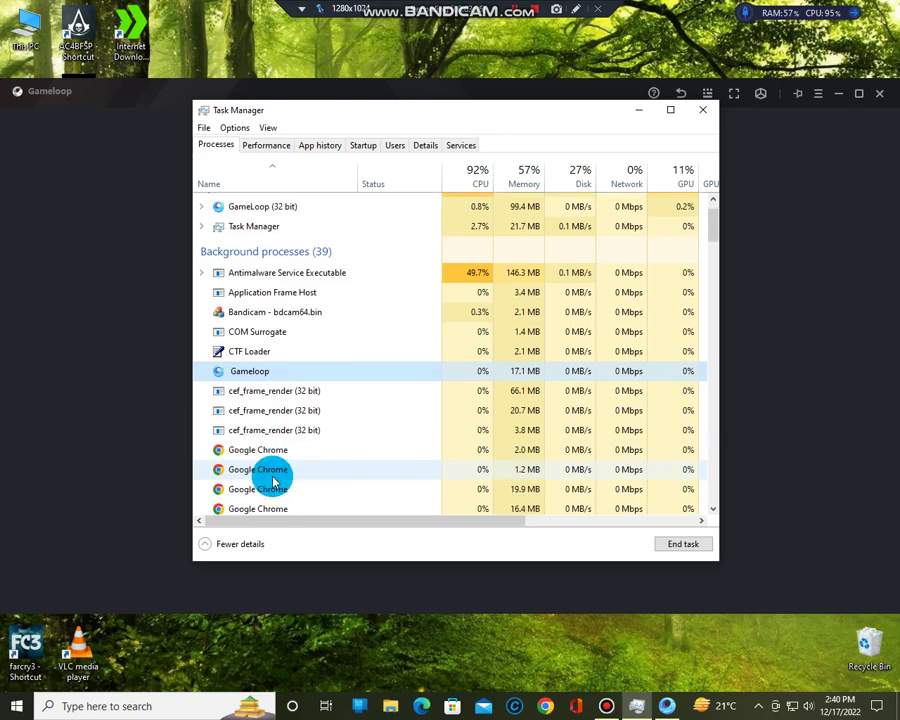
scroll(273, 500, down, 3)
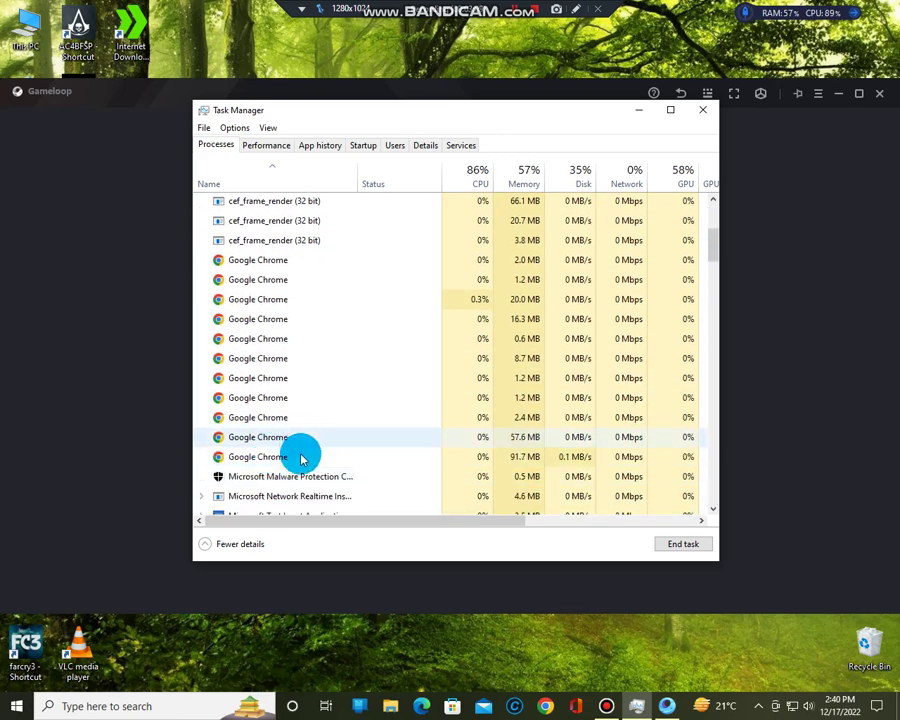
click(287, 450)
click(266, 262)
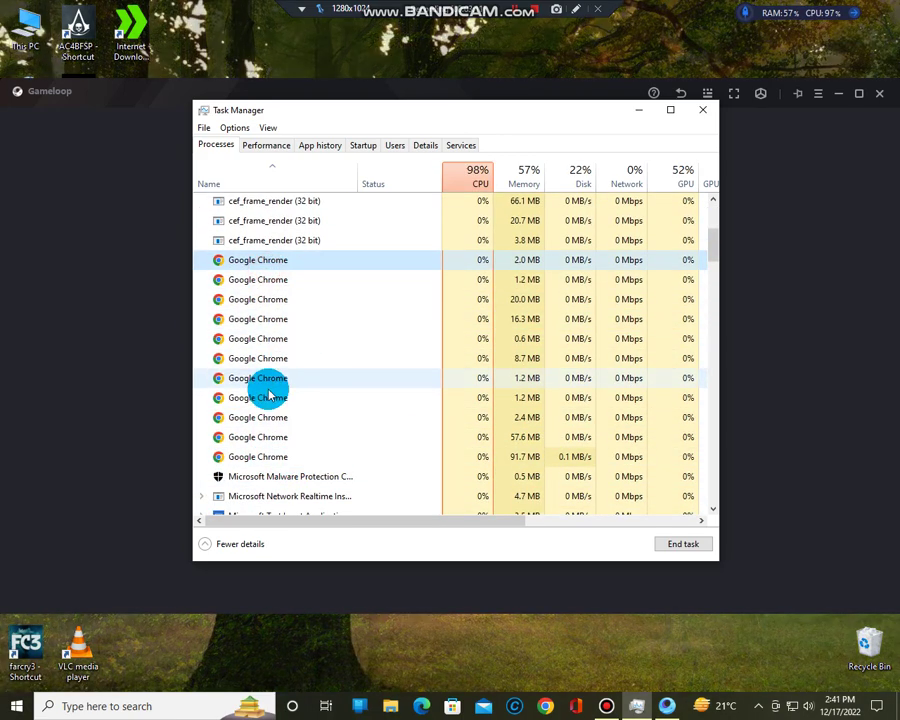
click(256, 388)
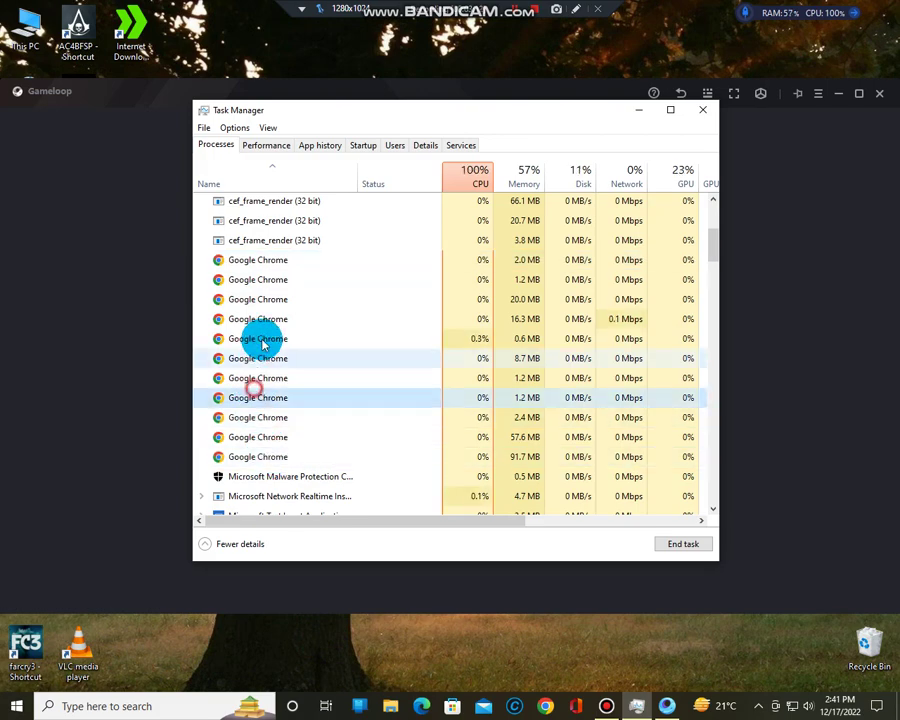
click(260, 299)
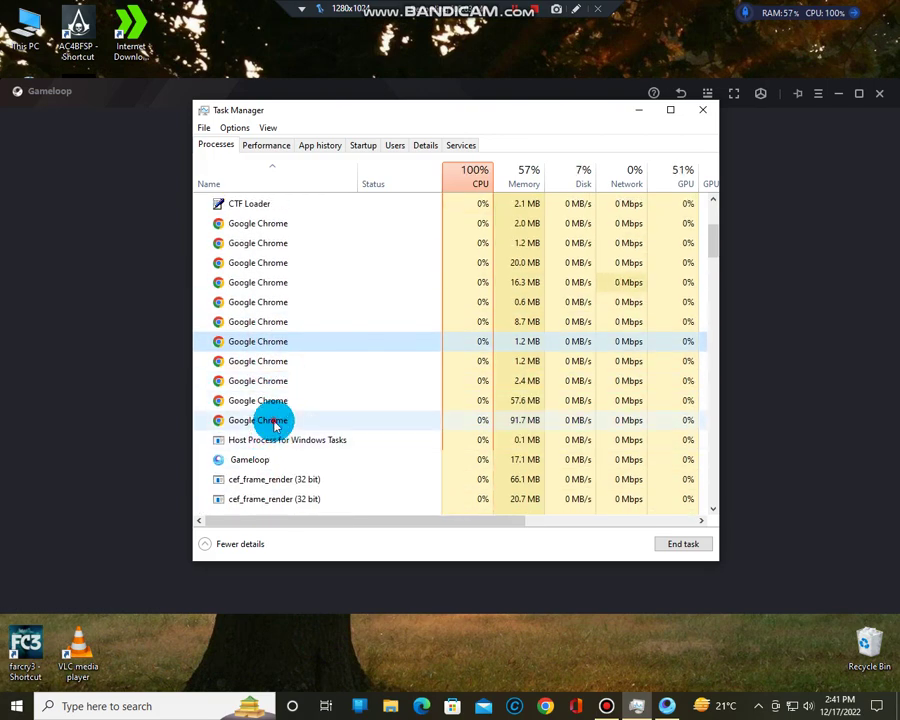
click(272, 240)
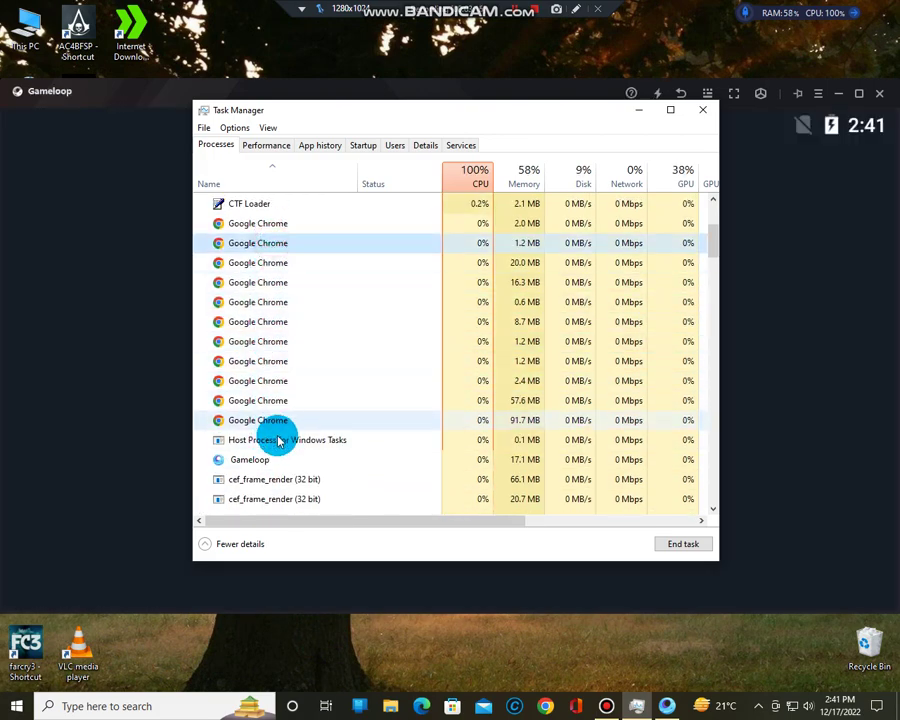
key(alt+Tab)
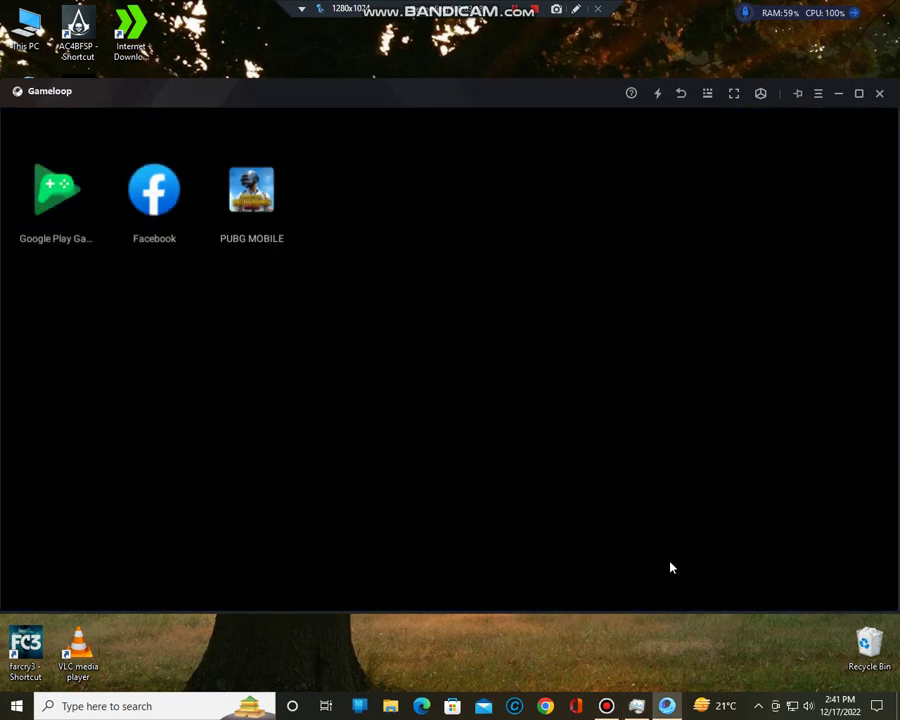
click(638, 705)
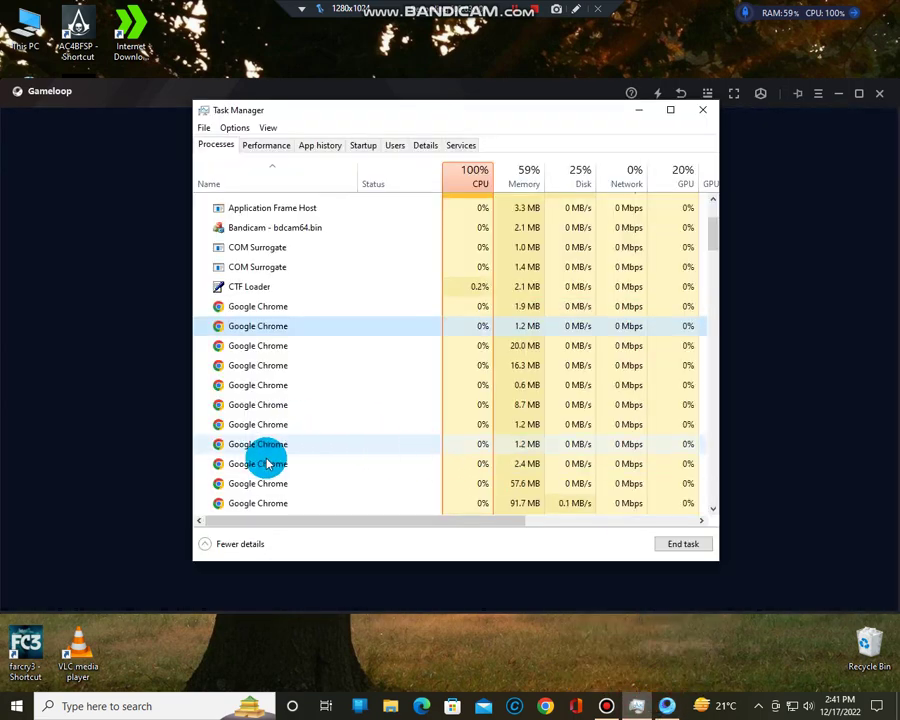
click(250, 502)
key(Delete)
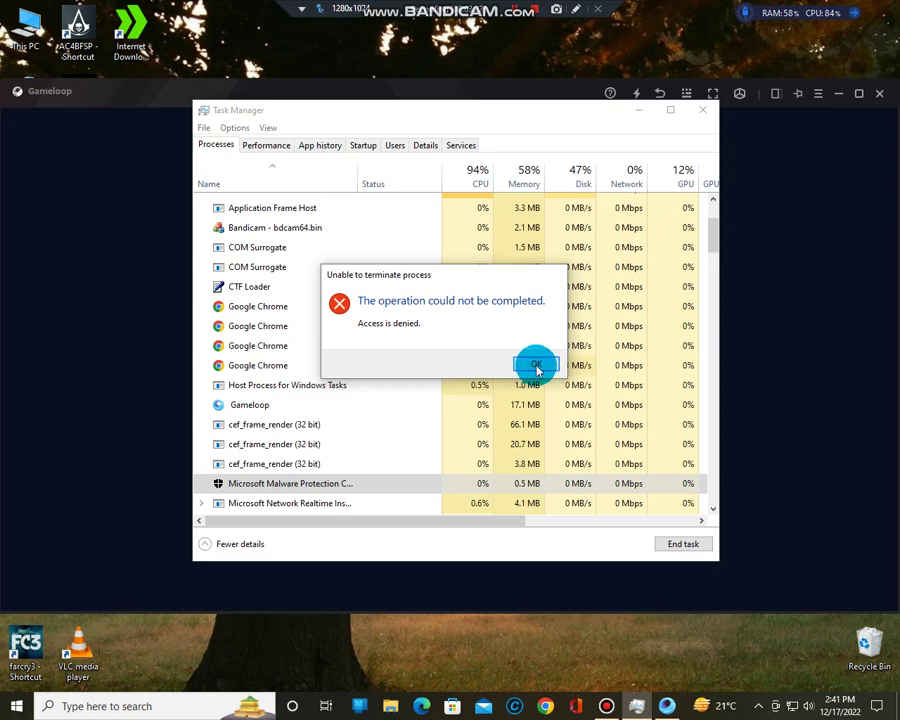
click(537, 369)
click(255, 362)
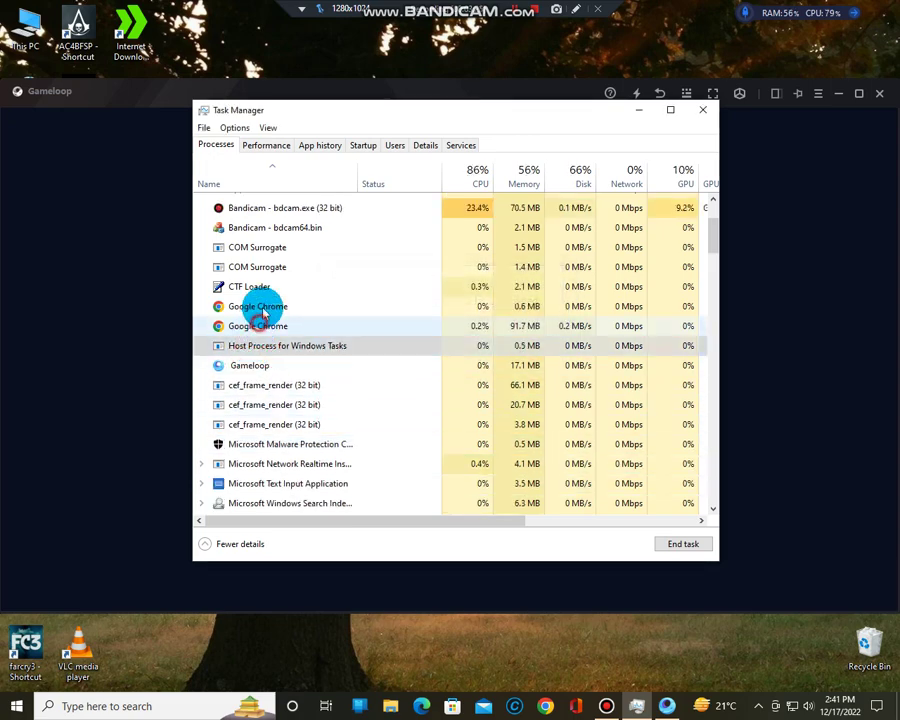
scroll(340, 380, up, 3)
click(267, 352)
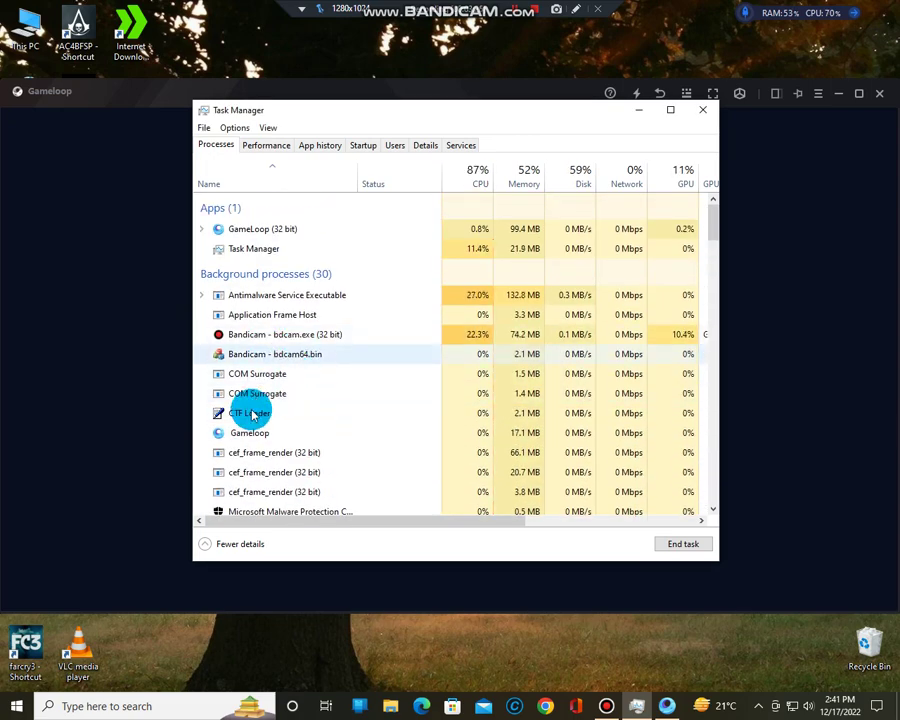
End the Gameloop background process, look through the remaining background processes and close Task Manager.
click(249, 432)
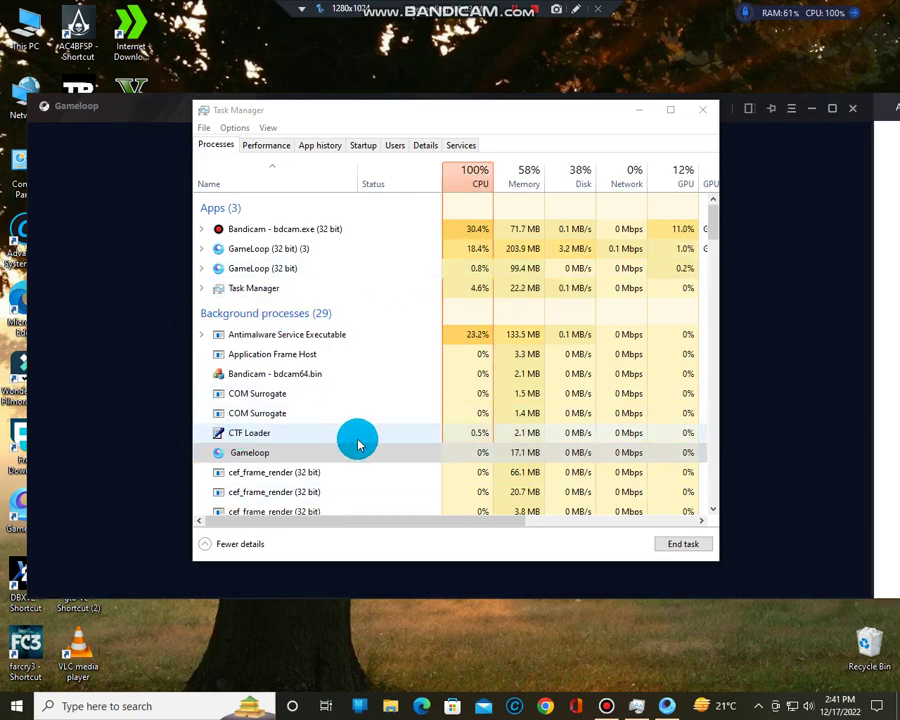
click(232, 453)
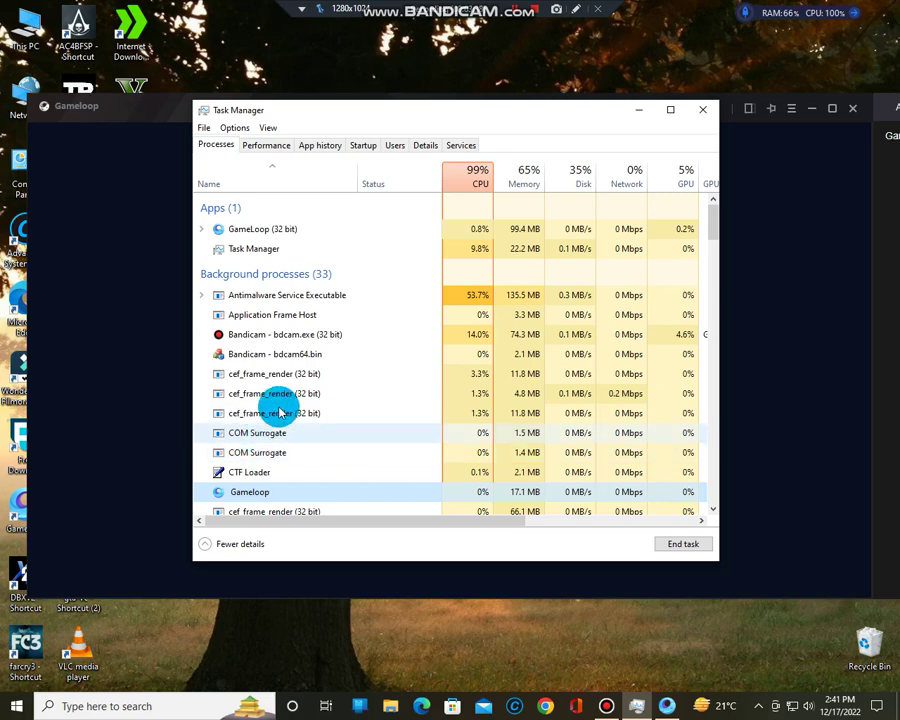
scroll(455, 485, down, 1)
scroll(455, 485, down, 1)
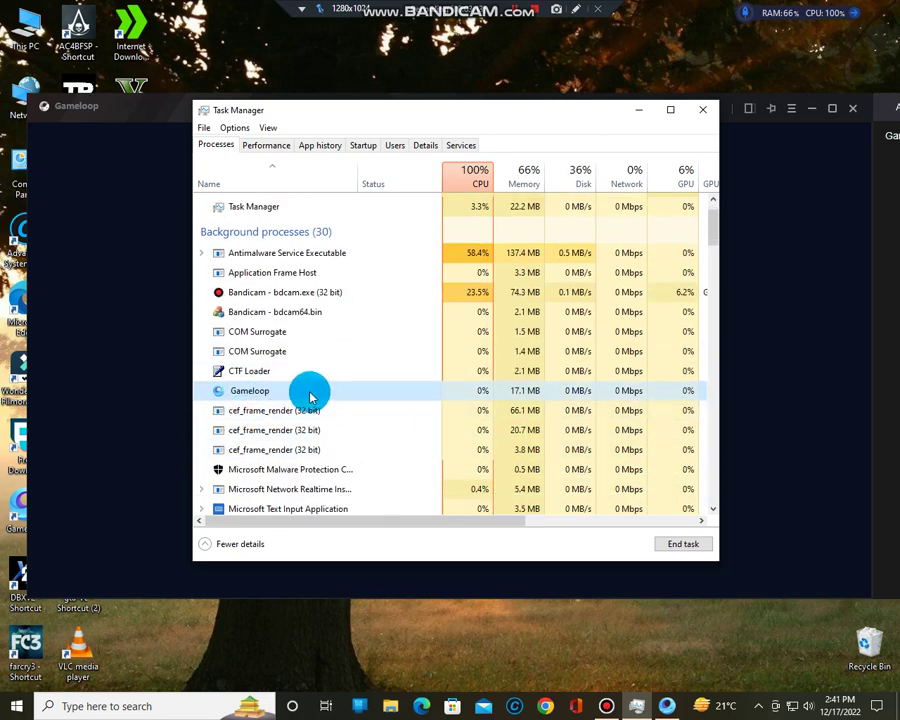
scroll(281, 428, up, 1)
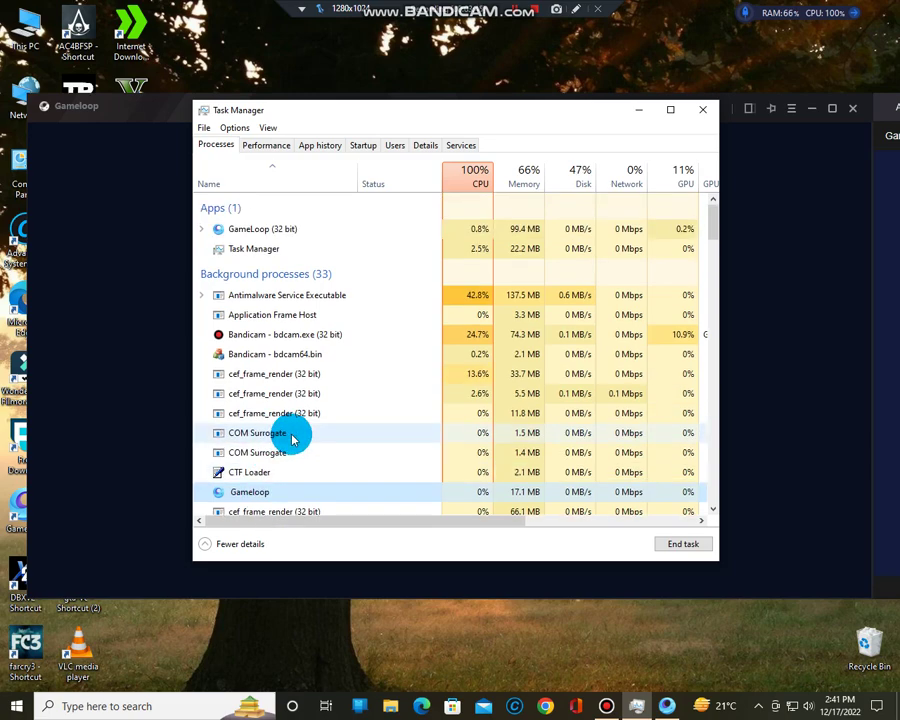
scroll(267, 394, down, 2)
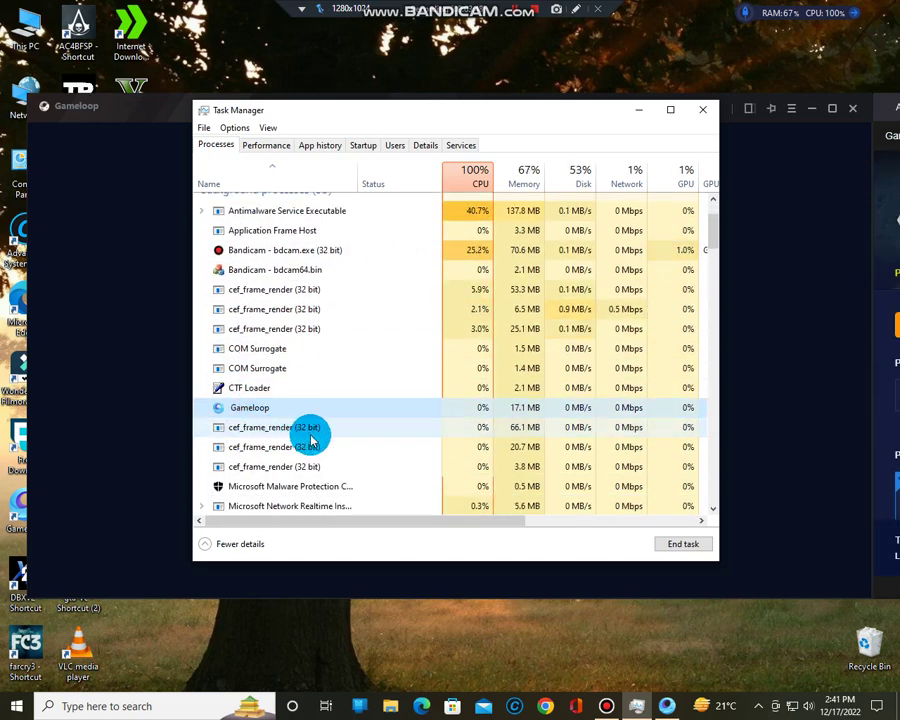
scroll(267, 498, up, 2)
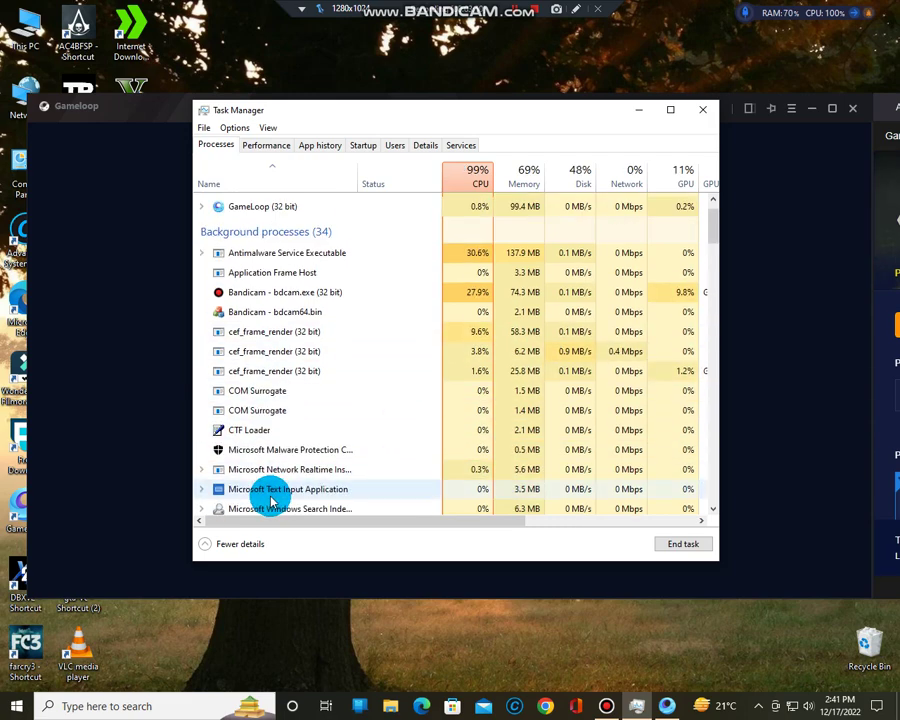
scroll(245, 475, down, 3)
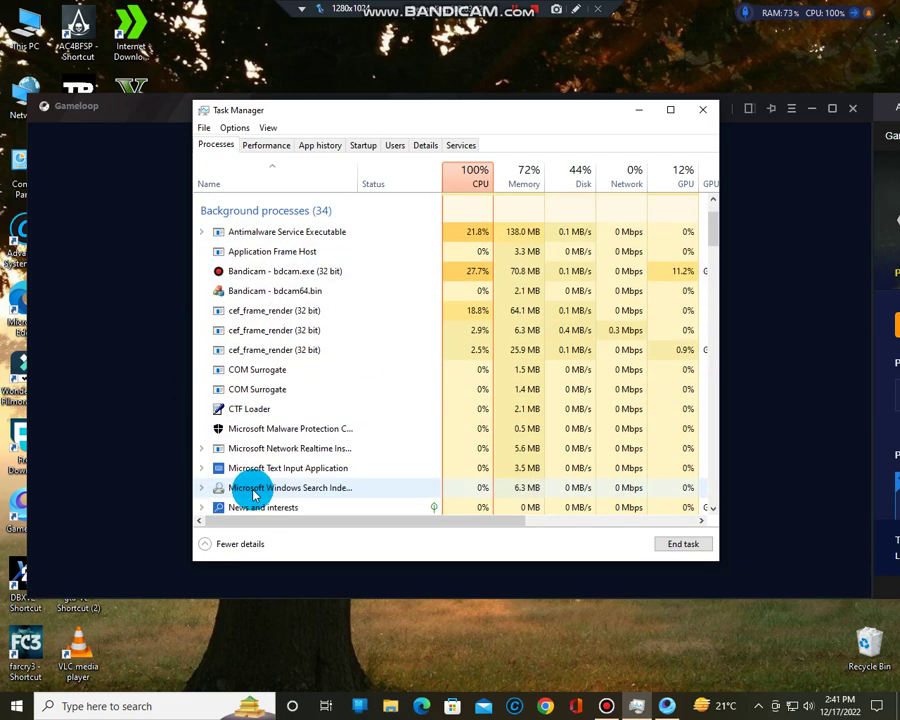
scroll(458, 364, down, 1)
click(706, 108)
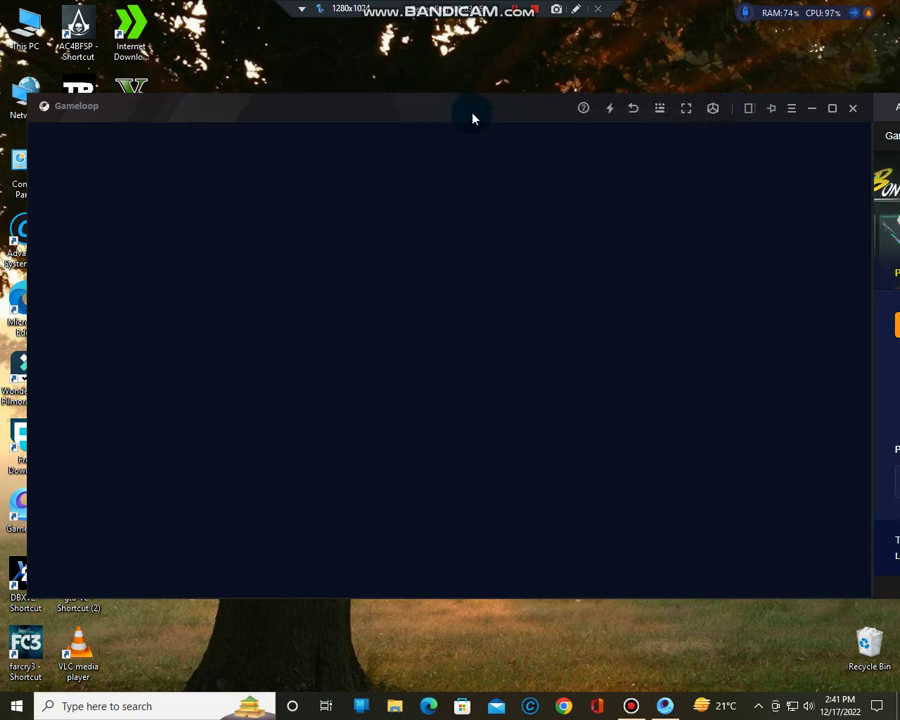
Move the emulator window until its Default Controller side panel is reachable, and close that panel.
drag(474, 119, 171, 155)
drag(272, 160, 121, 140)
click(750, 130)
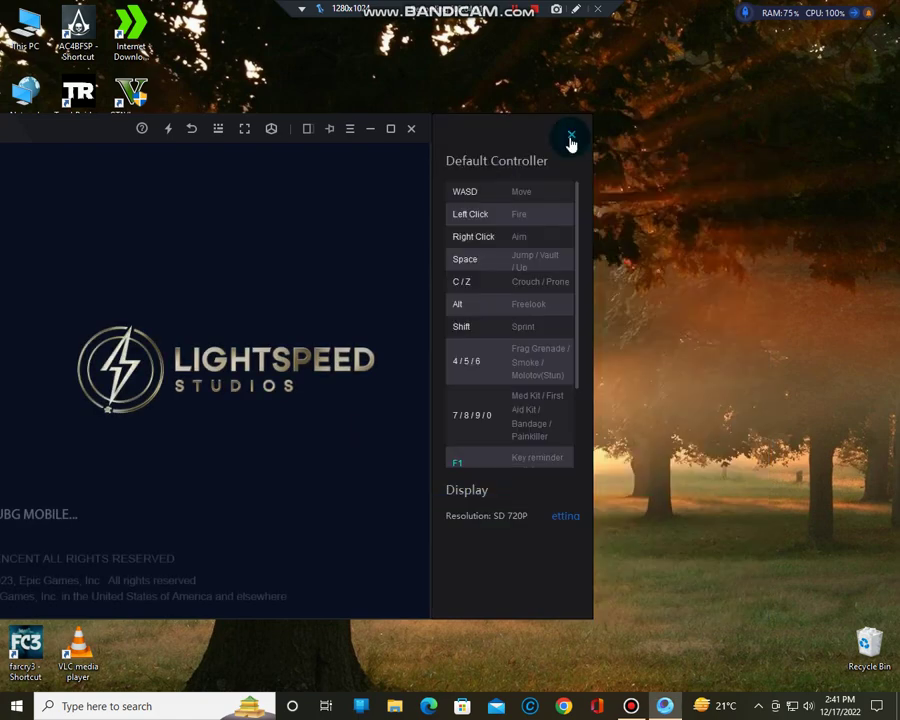
click(571, 137)
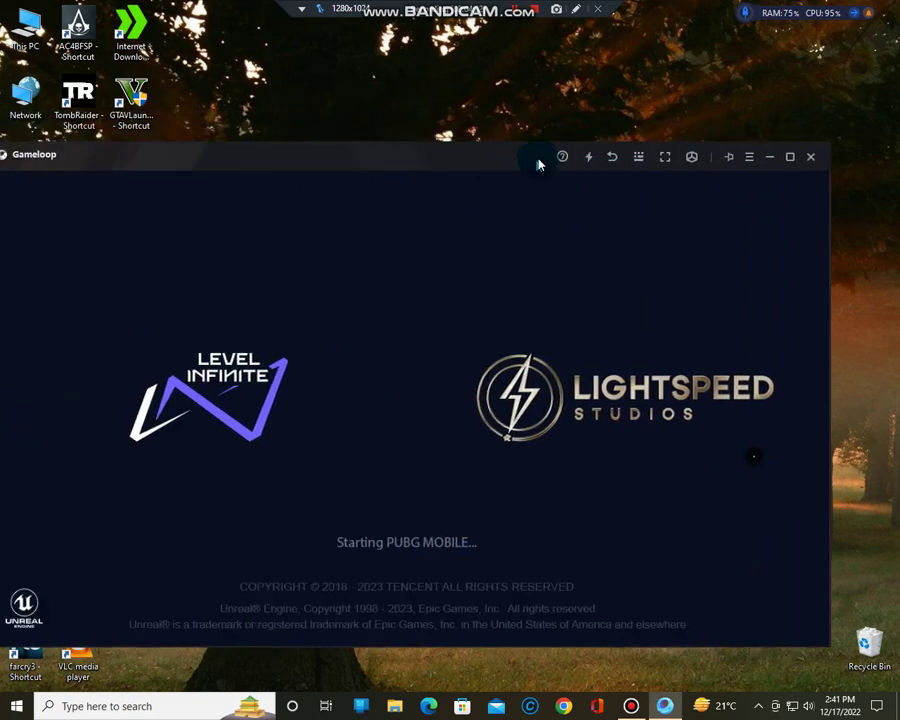
Reposition the emulator window near the middle of the desktop while PUBG MOBILE loads.
click(470, 164)
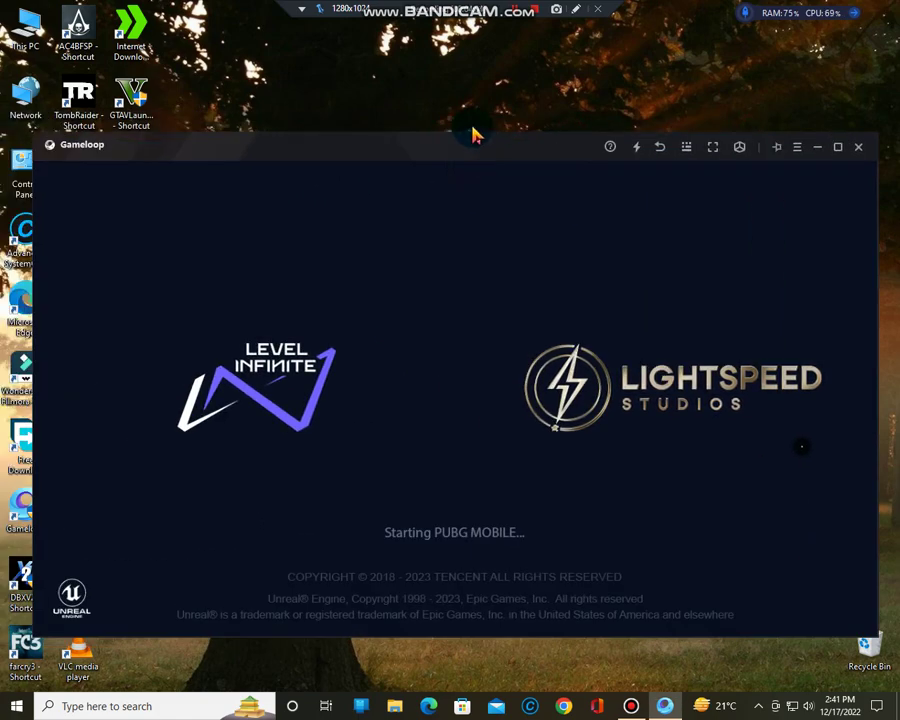
drag(467, 170, 448, 156)
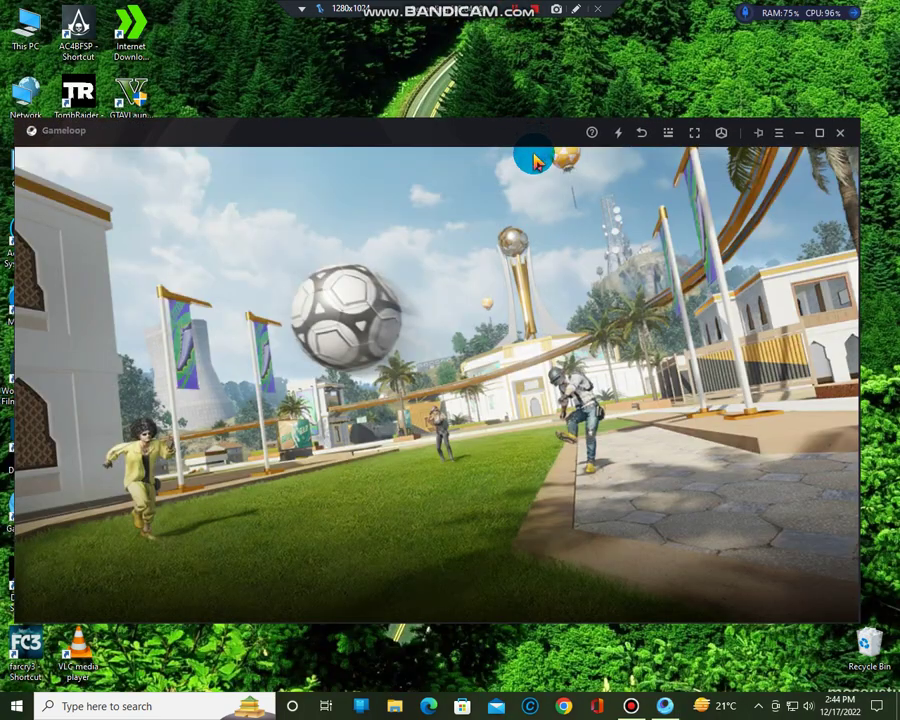
drag(510, 140, 511, 110)
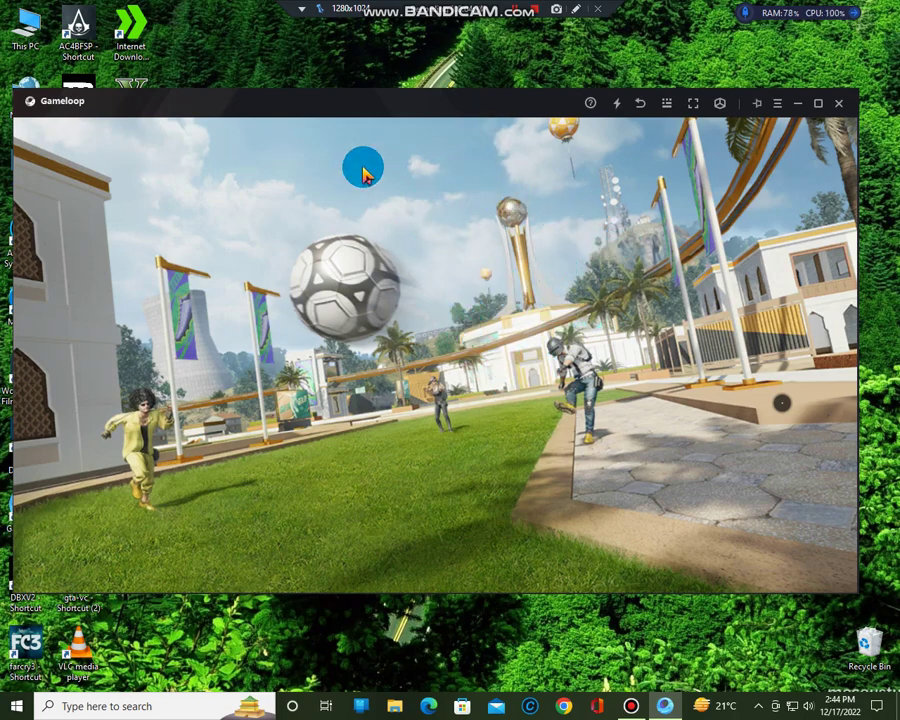
drag(432, 104, 468, 95)
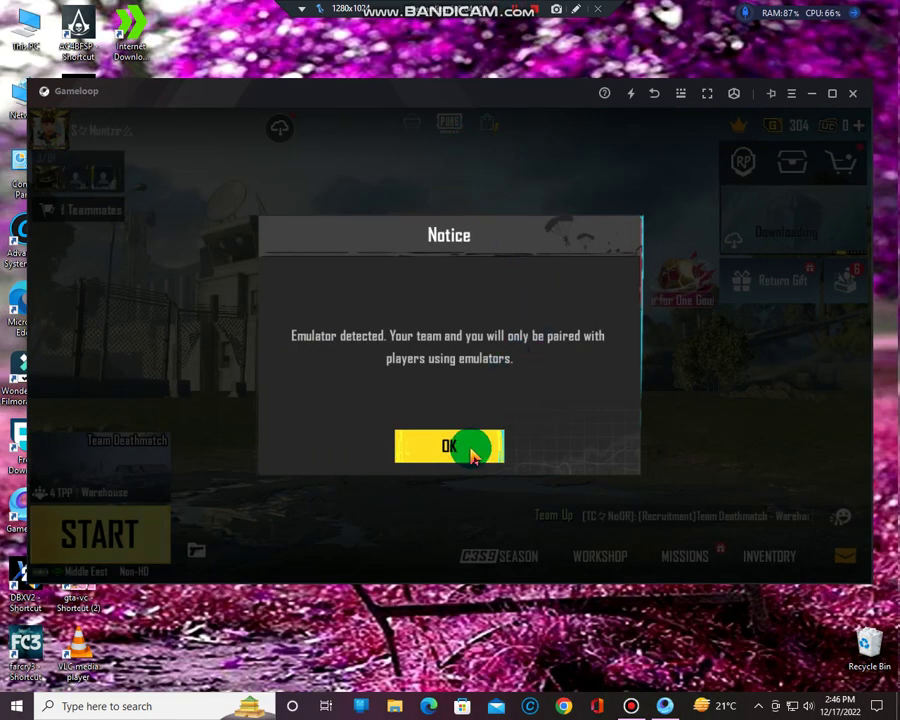
Clear the lobby pop-ups by accepting the emulator notice, declining the team invitation and closing the event page.
click(417, 445)
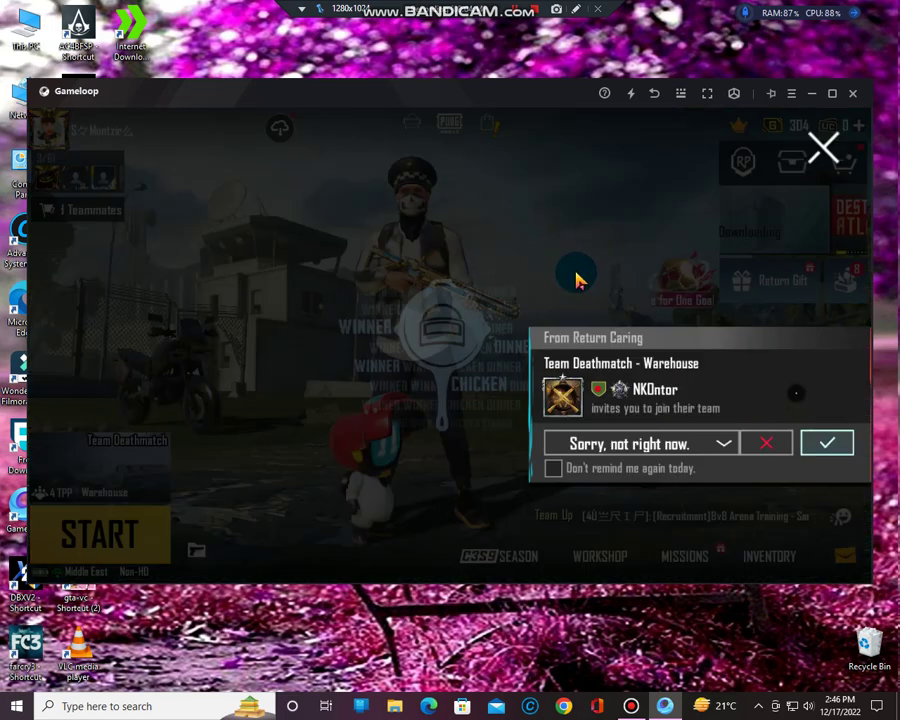
click(759, 444)
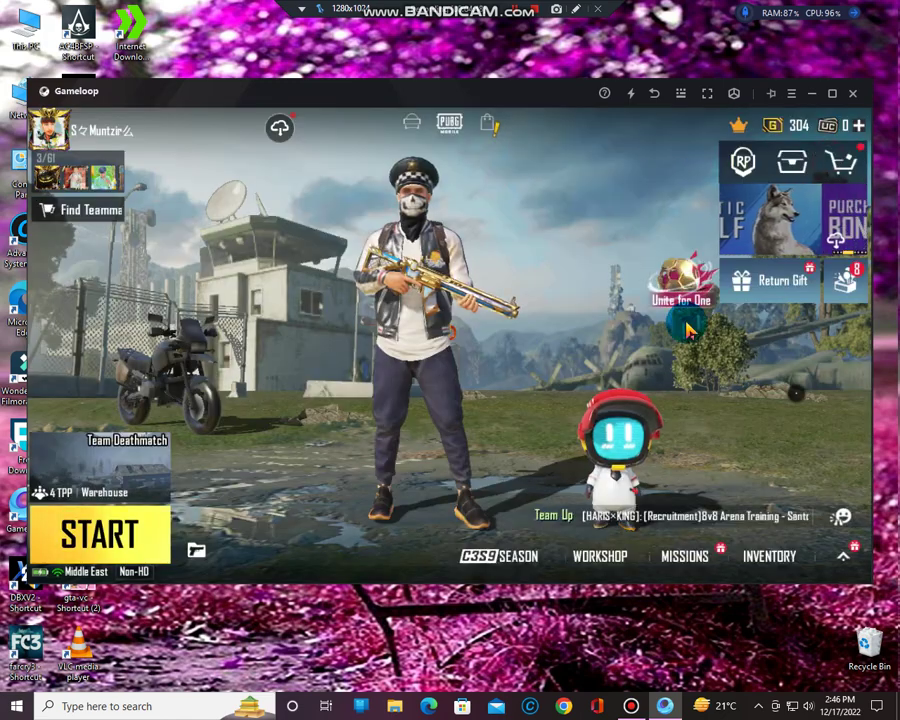
click(851, 563)
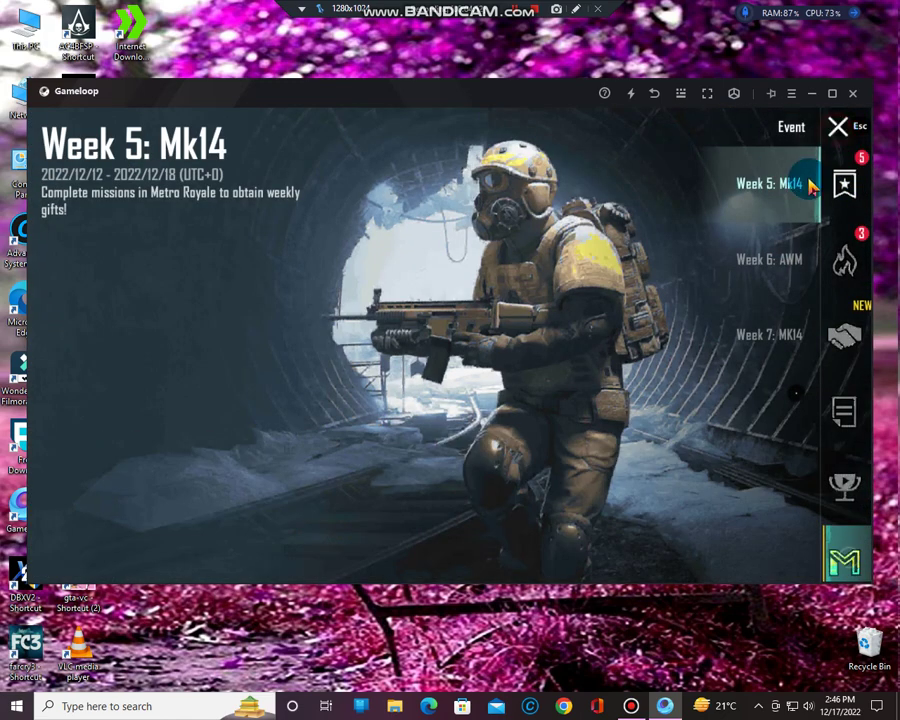
click(840, 130)
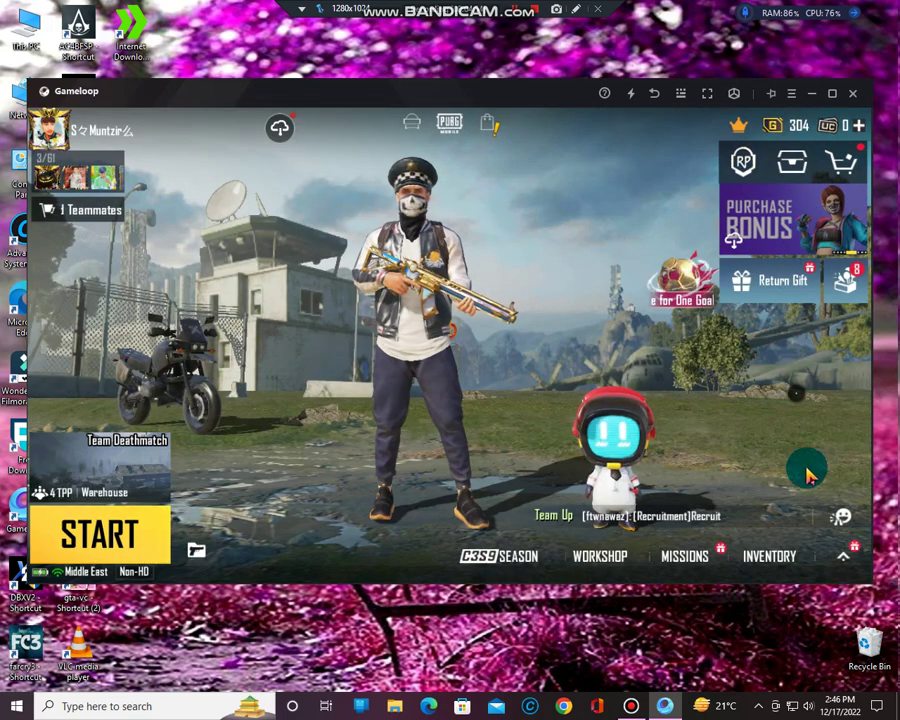
Open the PUBG MOBILE settings and examine the Basic Controls and Advanced Controls options.
click(850, 554)
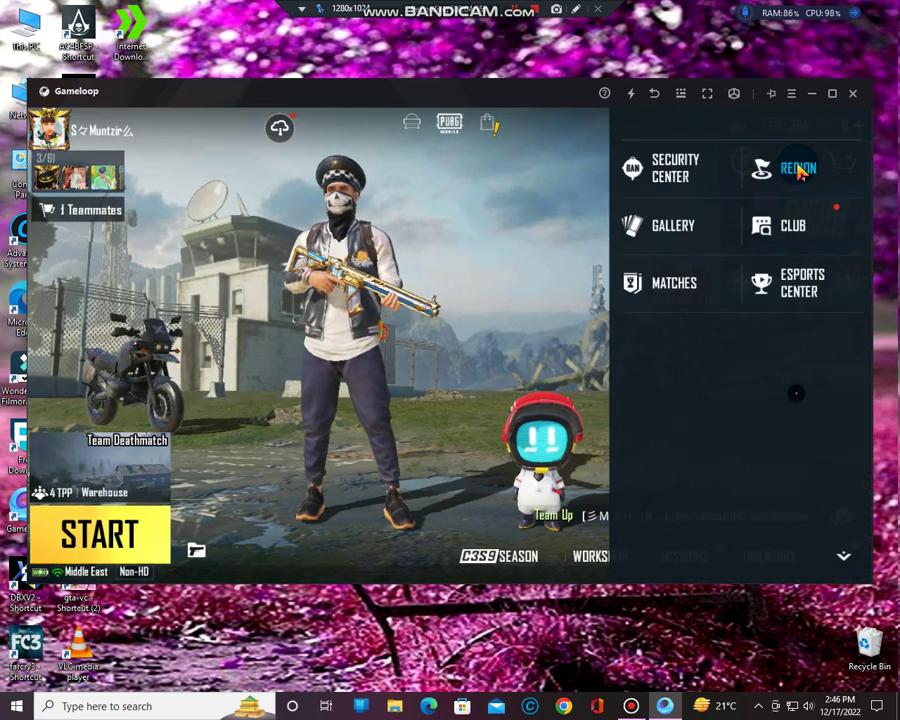
click(805, 180)
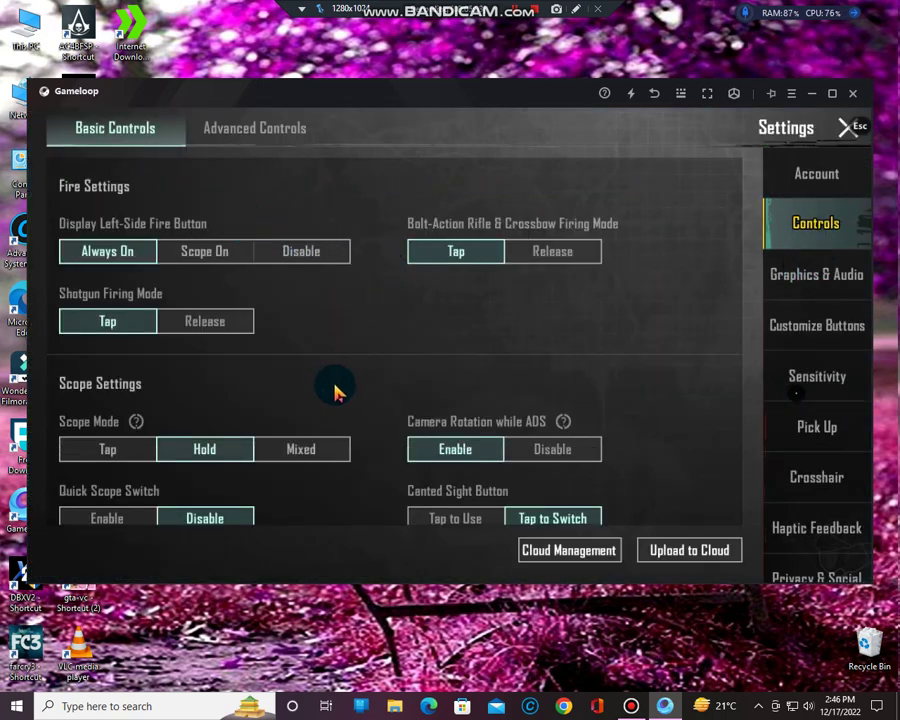
scroll(335, 390, down, 5)
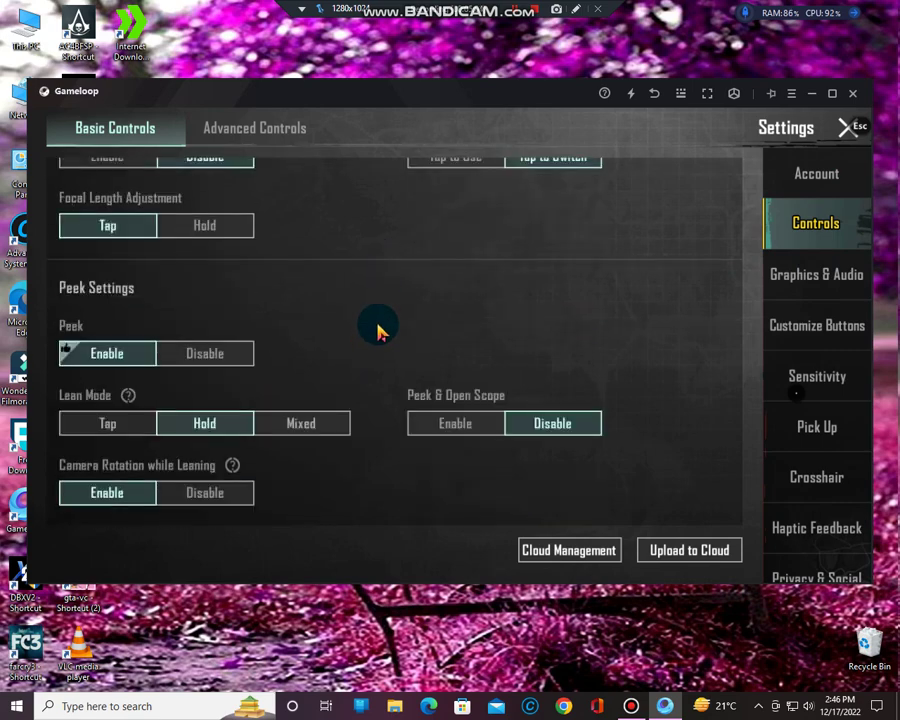
scroll(364, 470, up, 6)
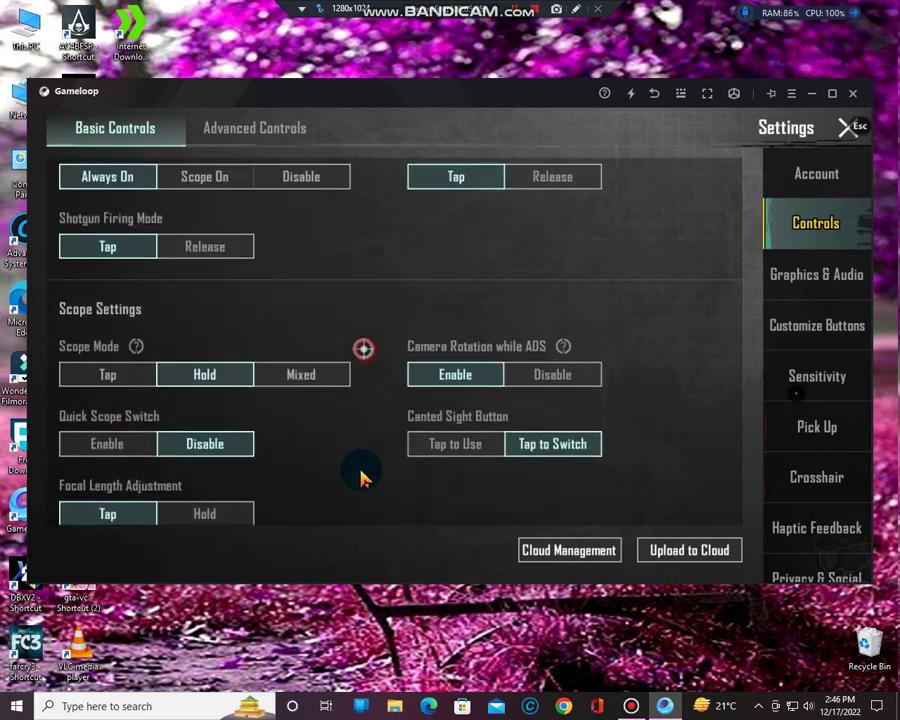
click(298, 132)
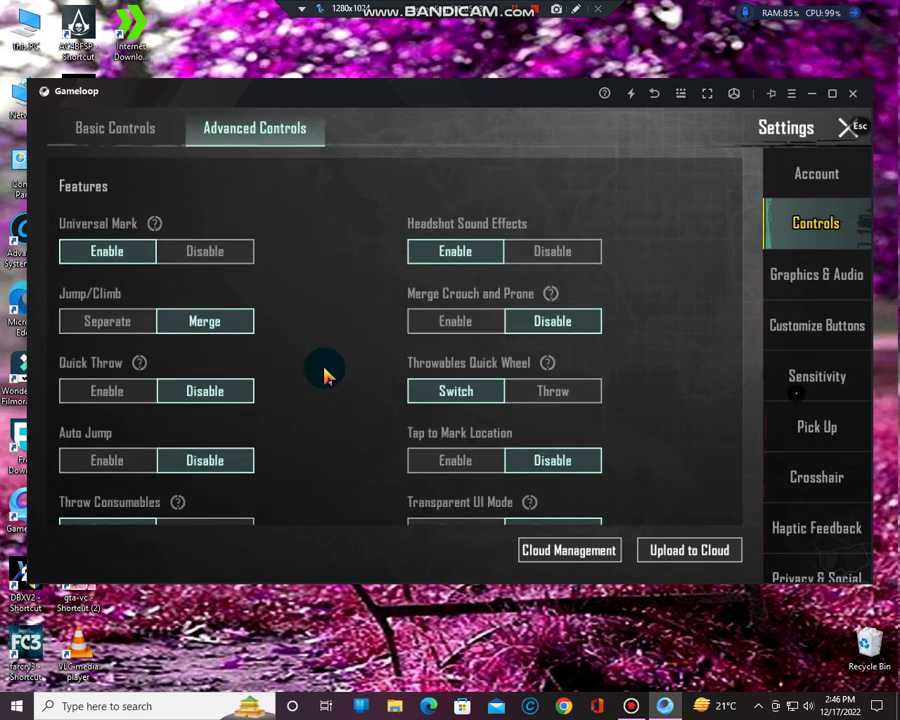
scroll(360, 260, down, 5)
scroll(362, 275, down, 10)
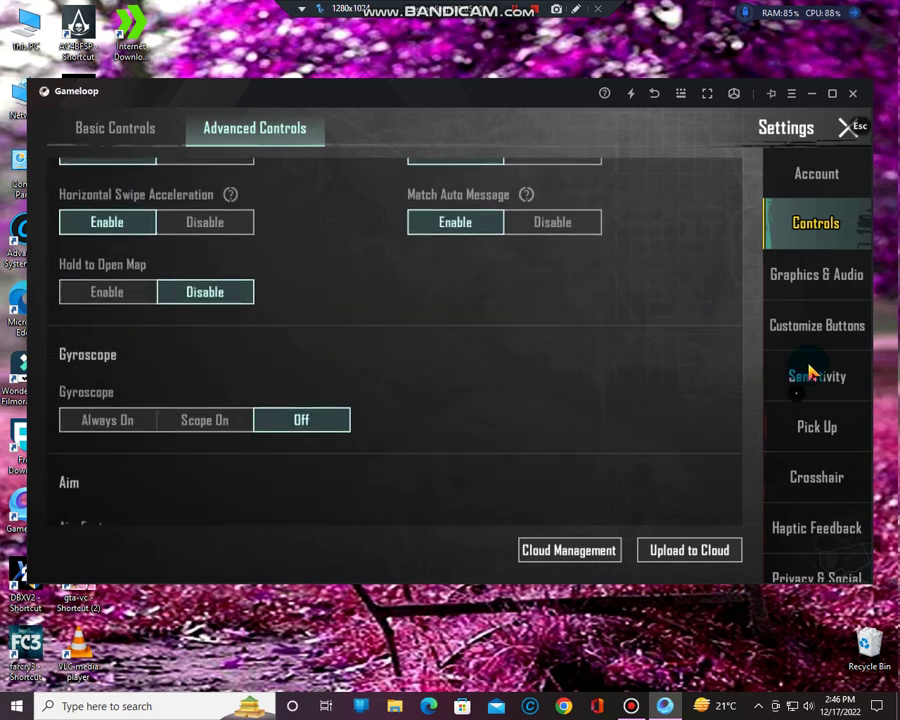